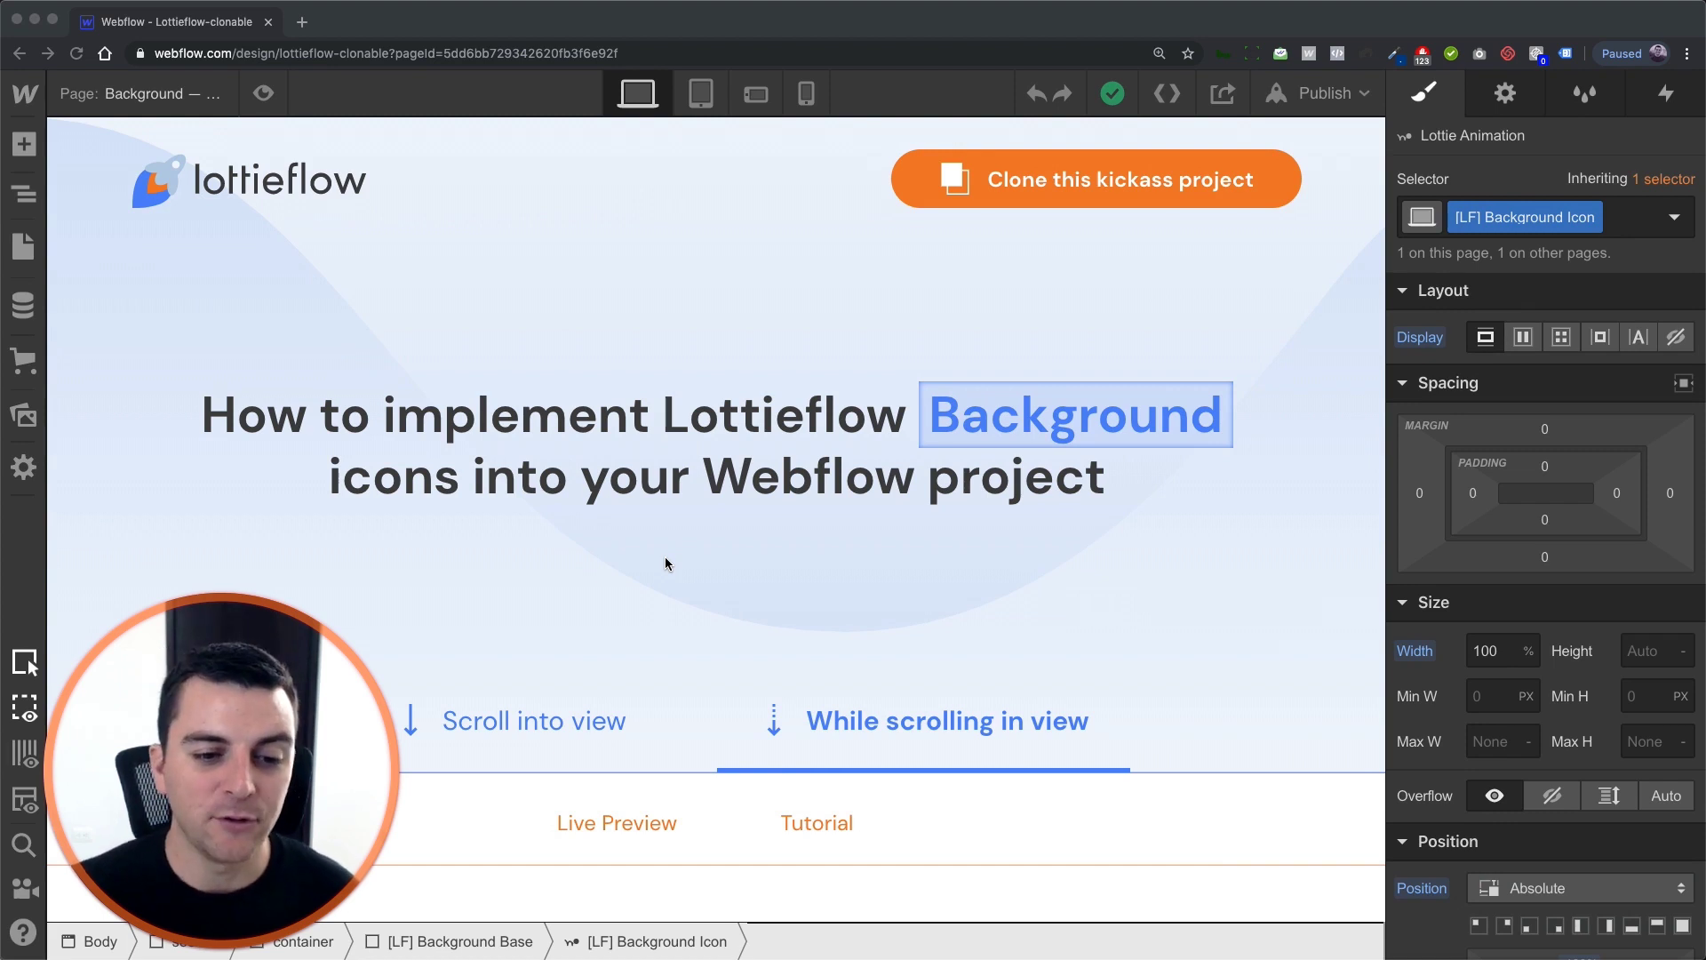
- Scroll down to the black Lottie section and select the [LF] Background Base wrapper
{"action": "scroll", "coordinate": [666, 564], "scroll_direction": "down", "scroll_amount": 5}
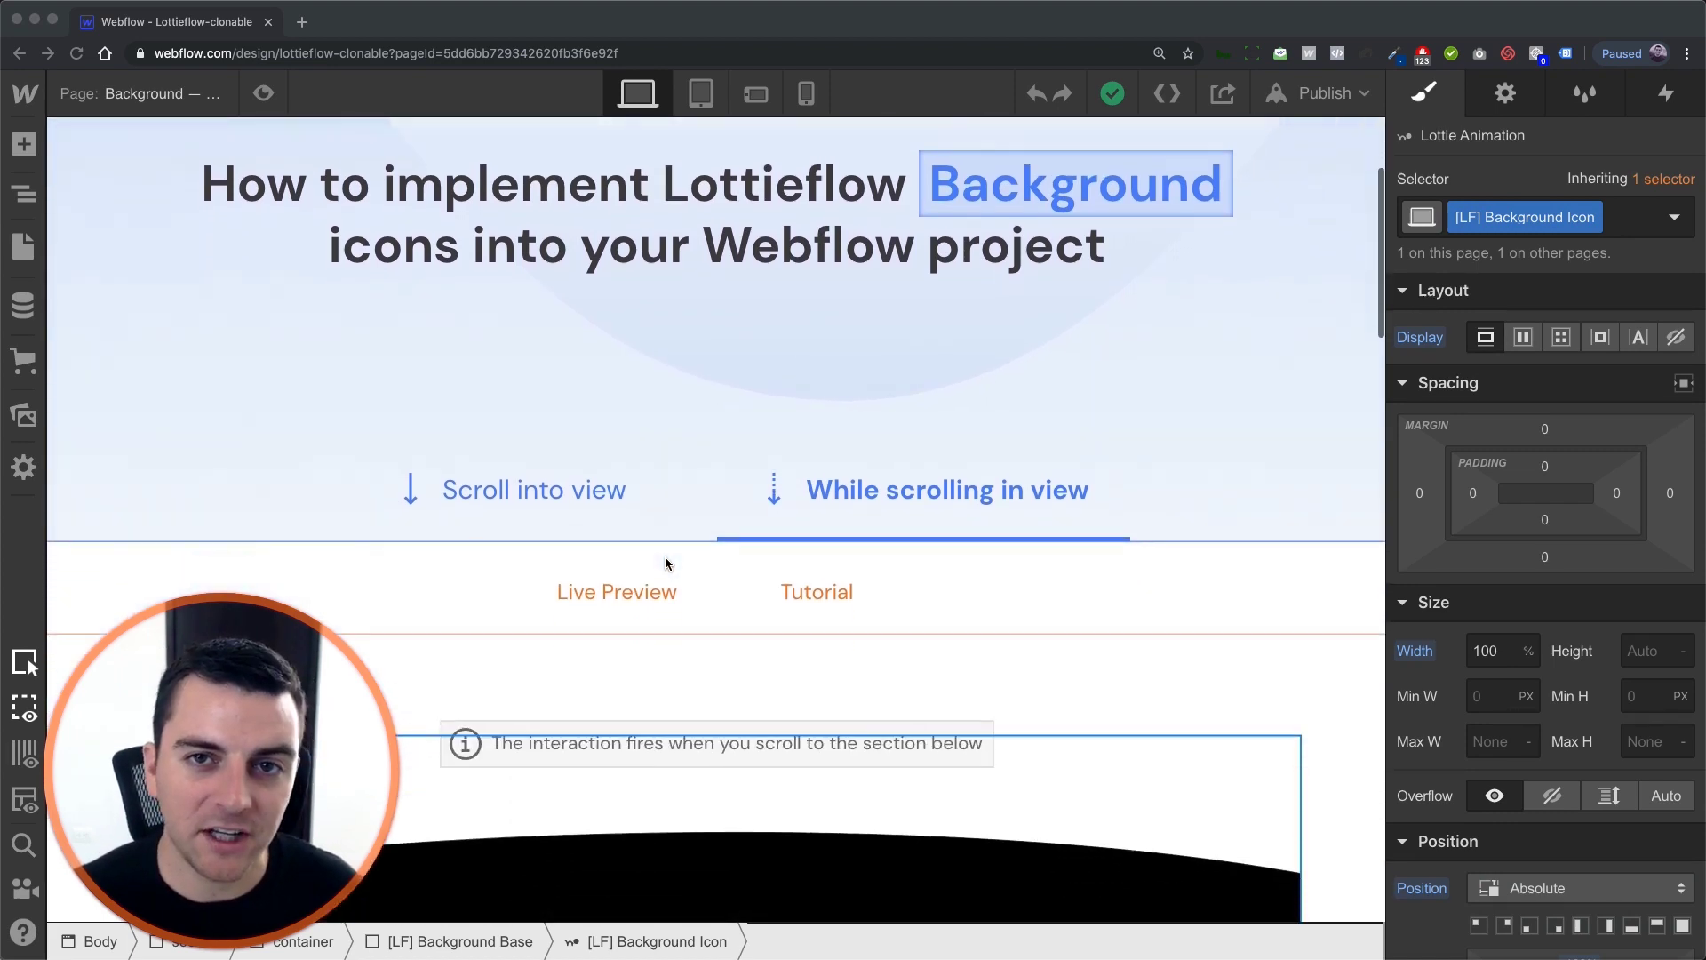
{"action": "scroll", "coordinate": [665, 564], "scroll_direction": "down", "scroll_amount": 9}
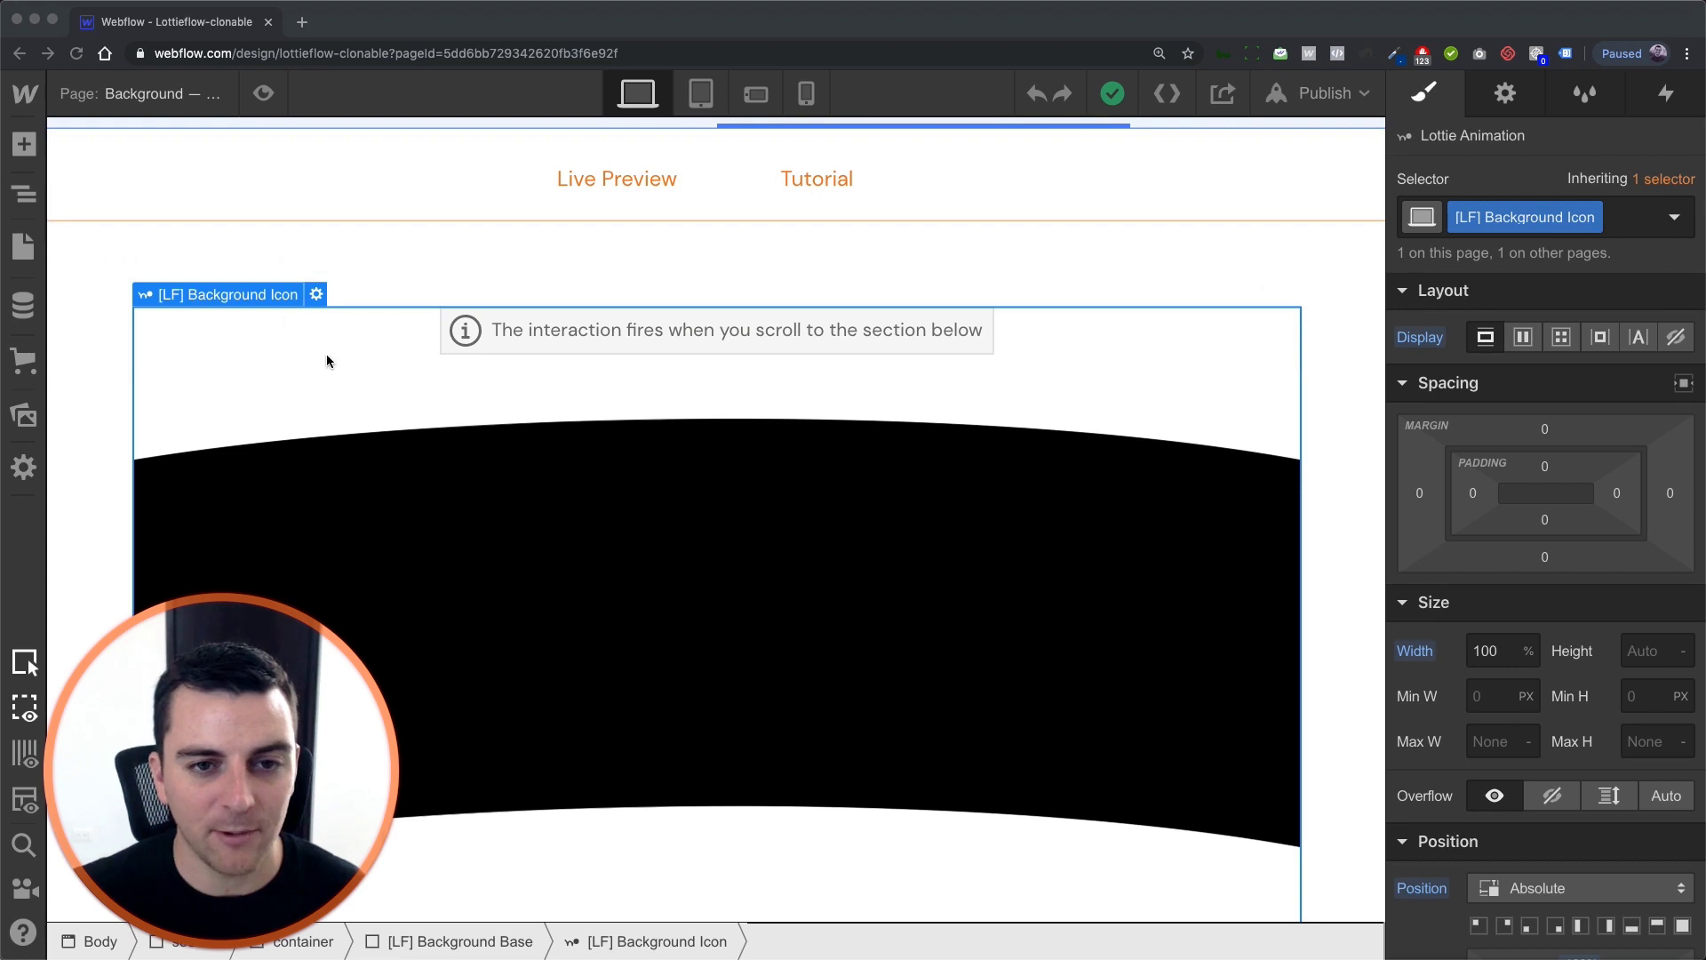
{"action": "scroll", "coordinate": [507, 537], "scroll_direction": "down", "scroll_amount": 6}
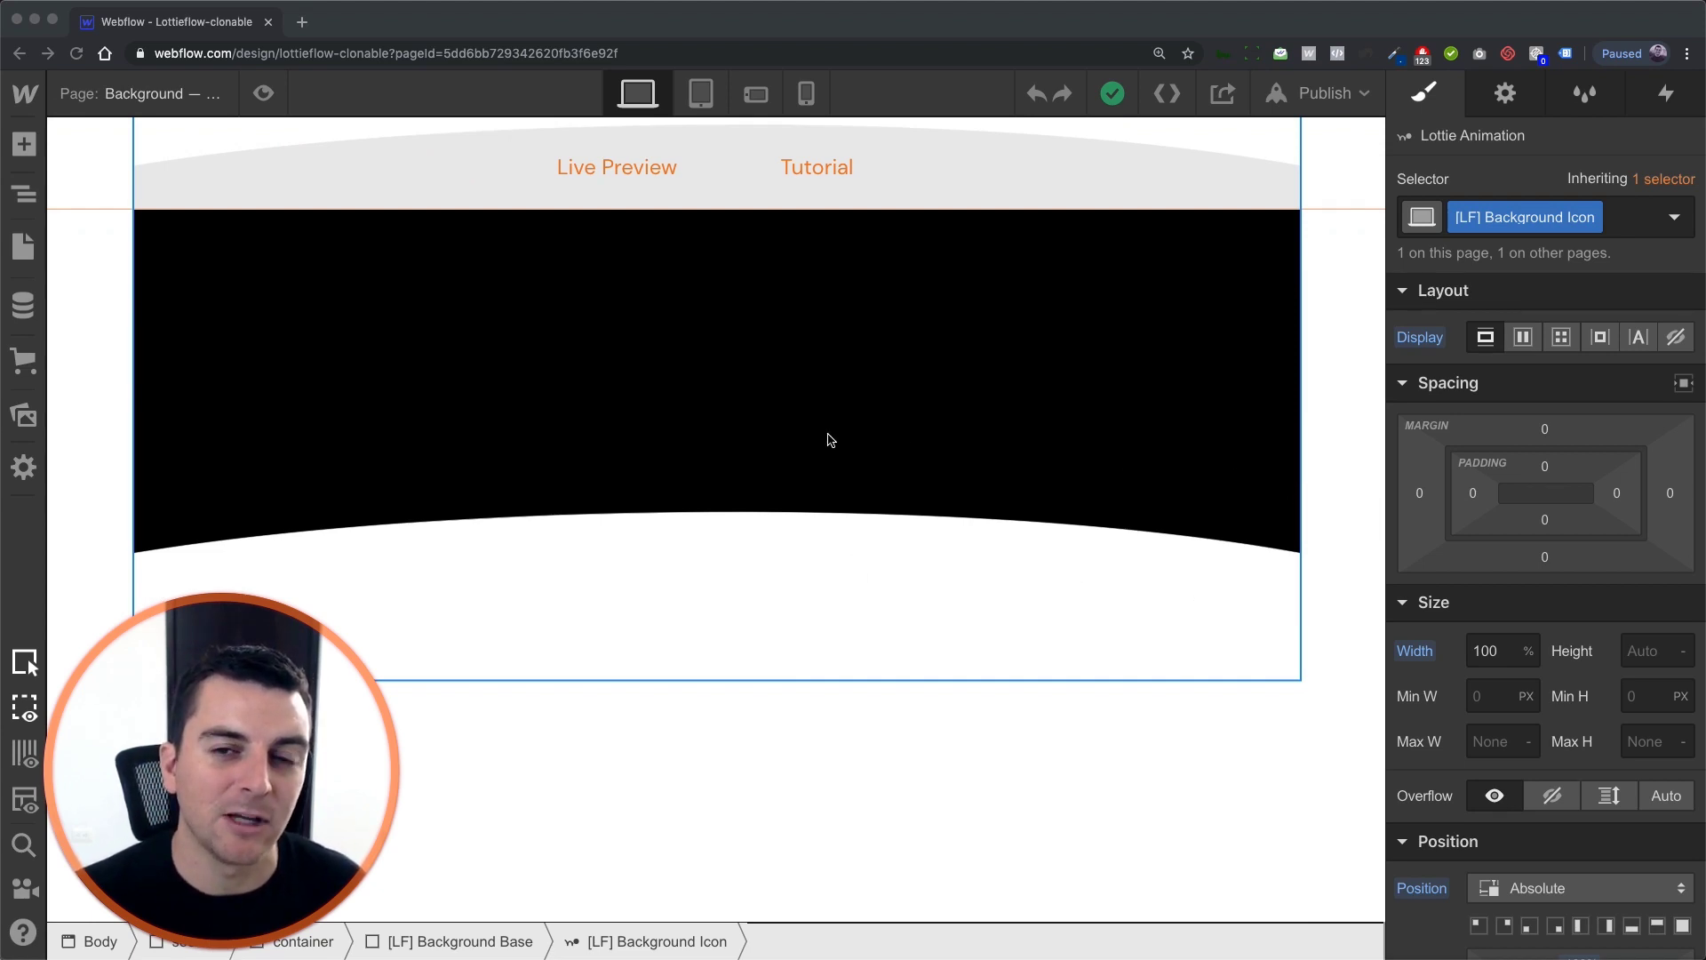
{"action": "scroll", "coordinate": [830, 440], "scroll_direction": "up", "scroll_amount": 4}
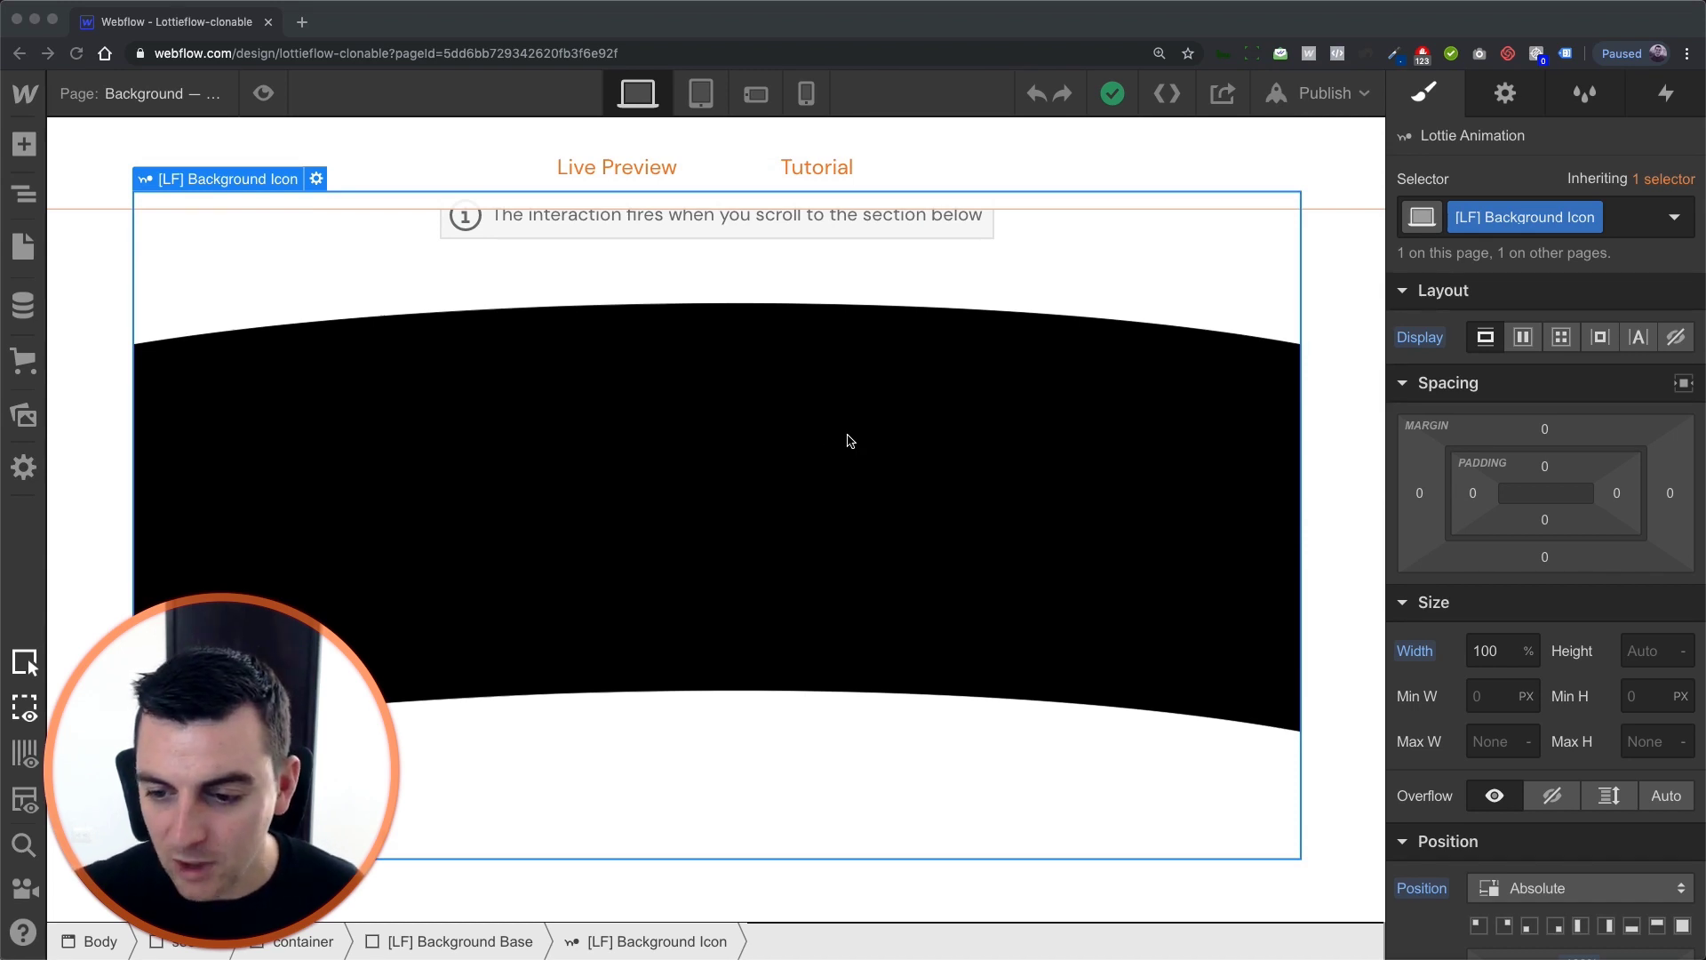
{"action": "left_click", "coordinate": [216, 154]}
- In Settings, select the [LF] Background Icon and preview its Background-smooth-1.json animation twice
{"action": "scroll", "coordinate": [1584, 691], "scroll_direction": "down", "scroll_amount": 10}
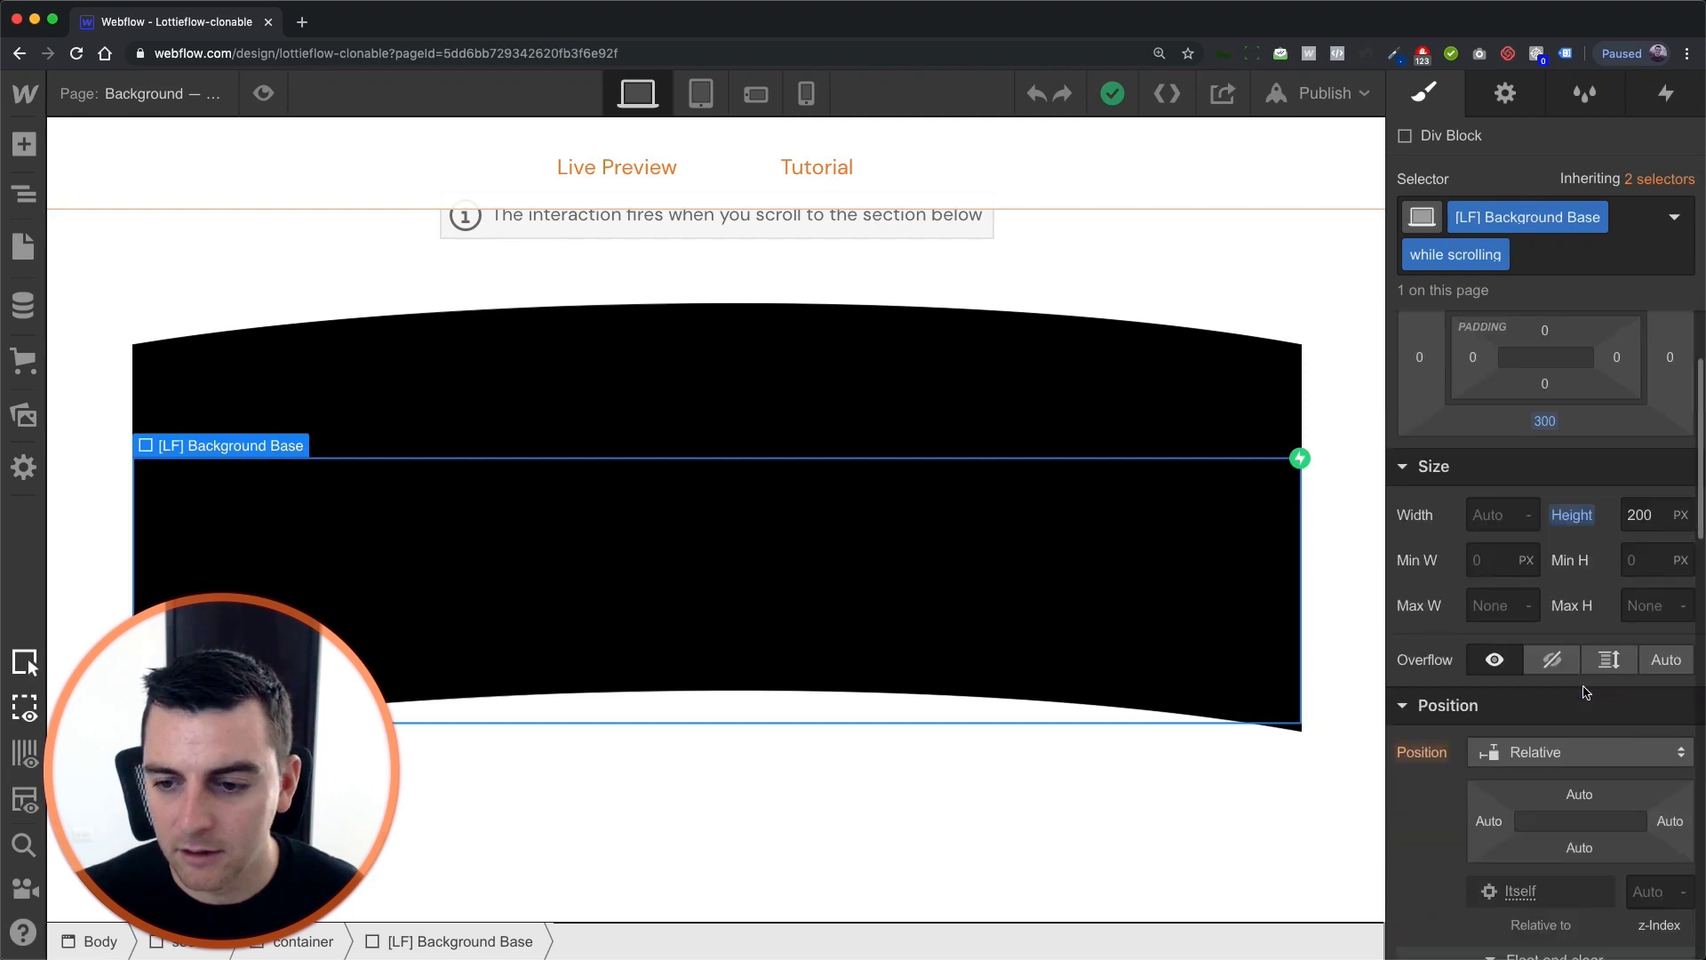
{"action": "scroll", "coordinate": [1585, 692], "scroll_direction": "down", "scroll_amount": 5}
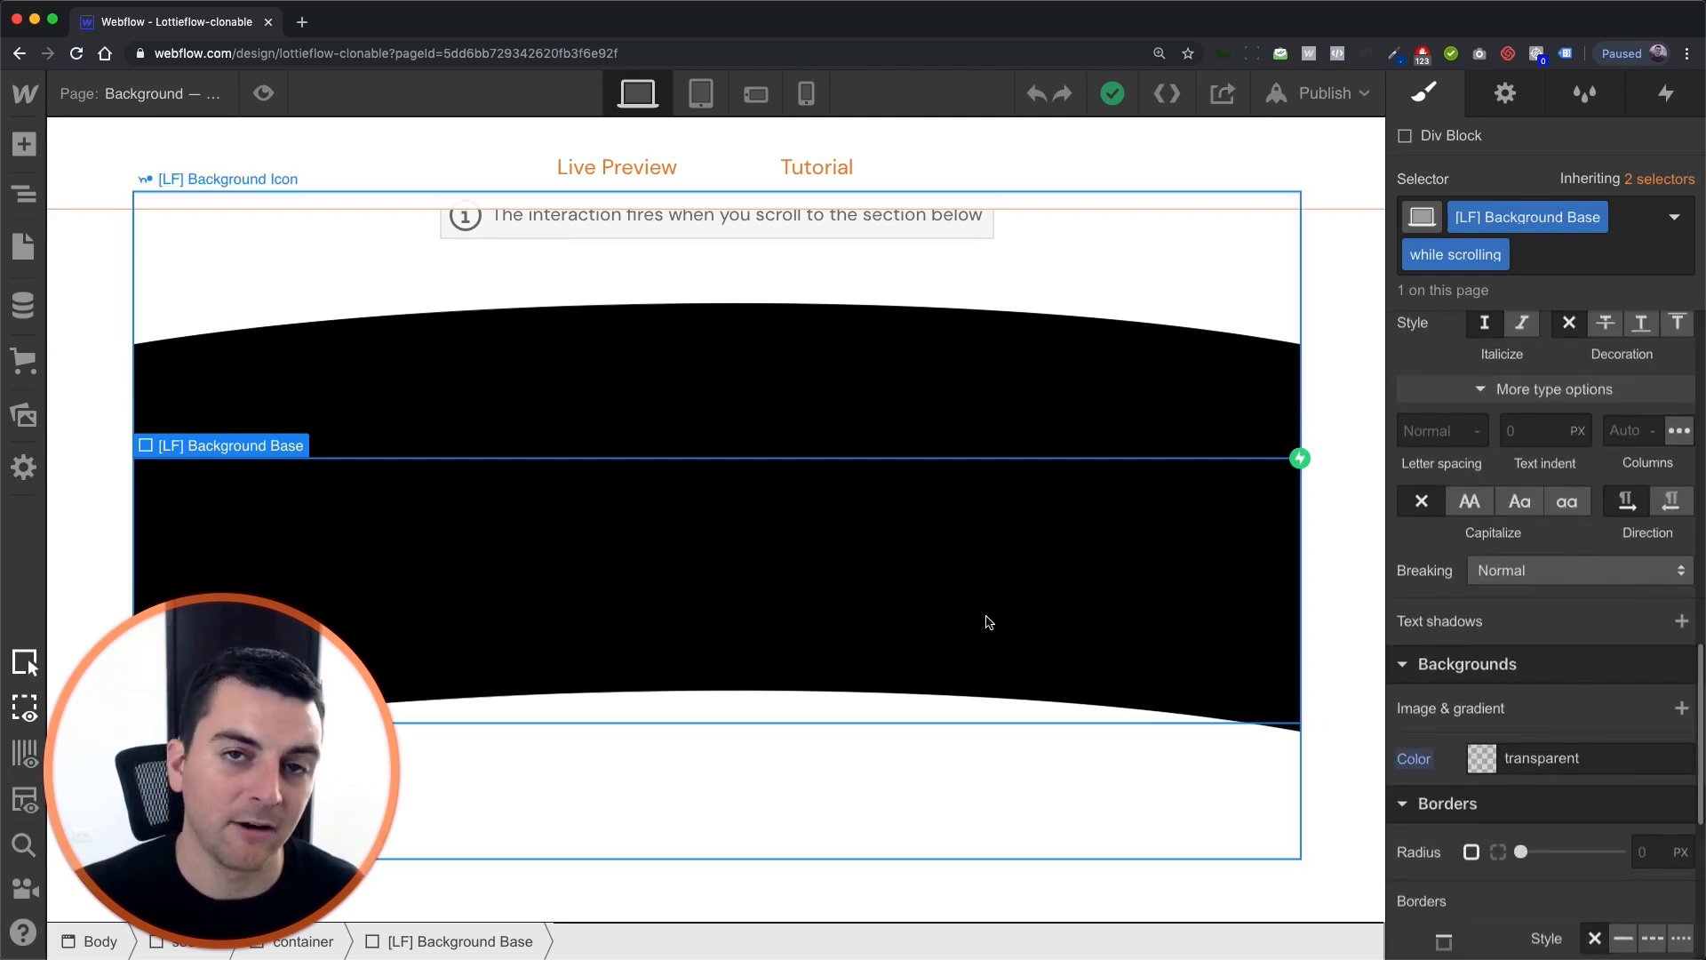
{"action": "left_click", "coordinate": [1504, 93]}
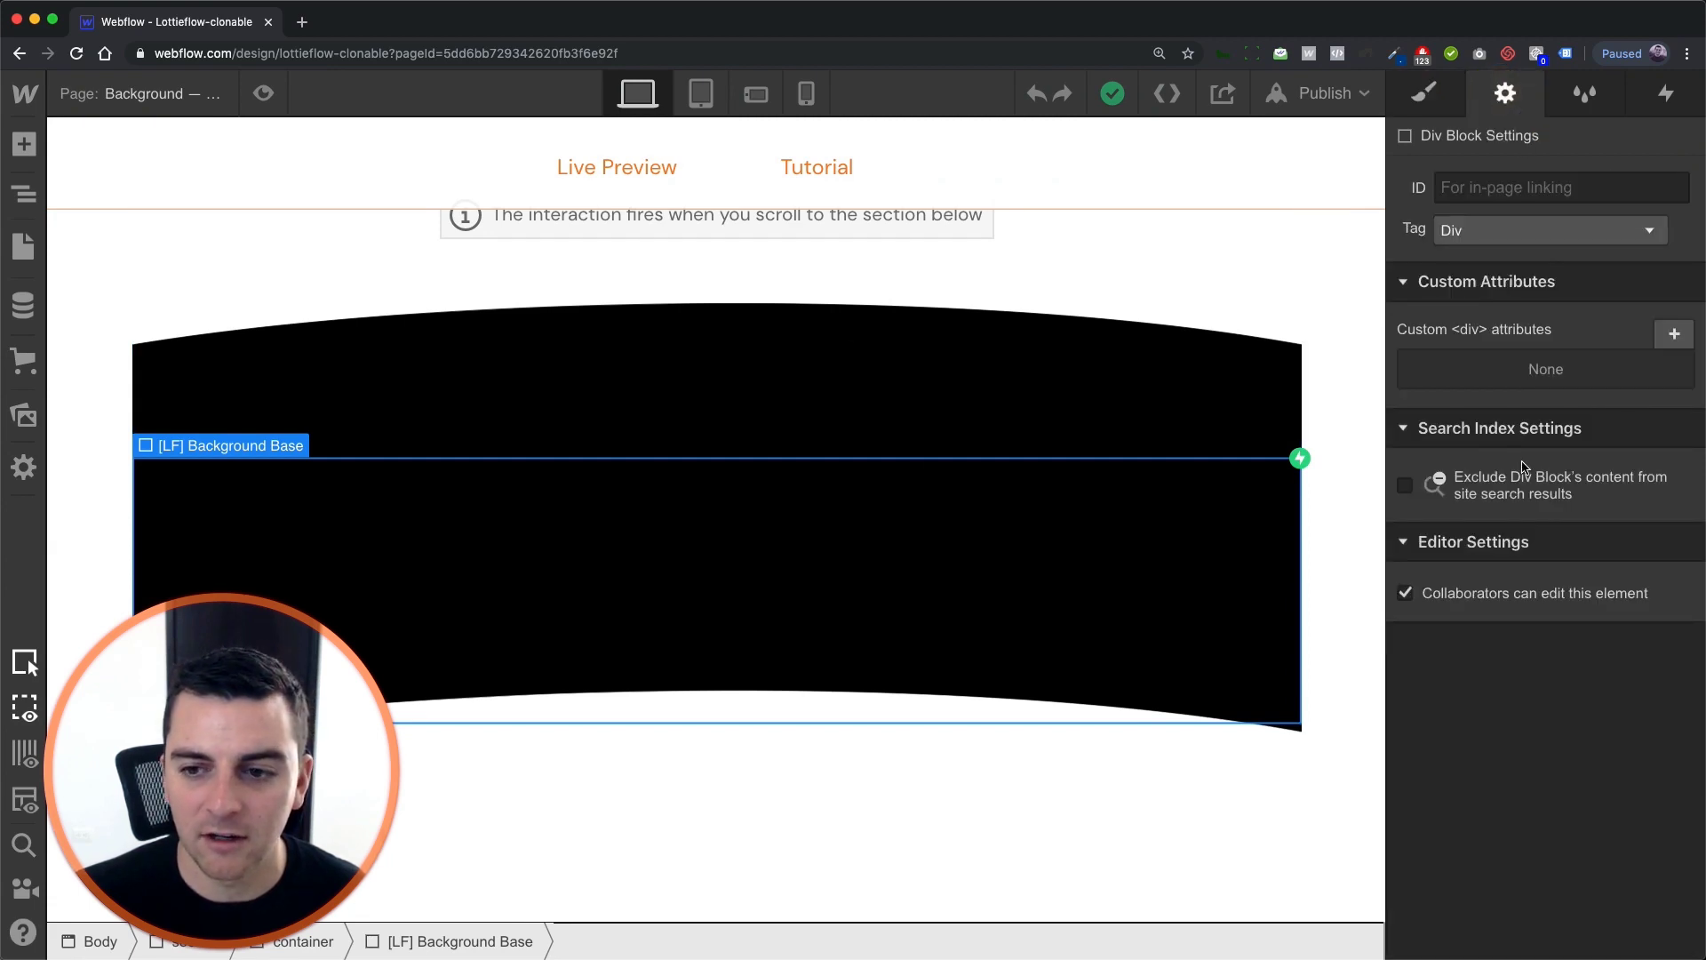
{"action": "left_click", "coordinate": [997, 365]}
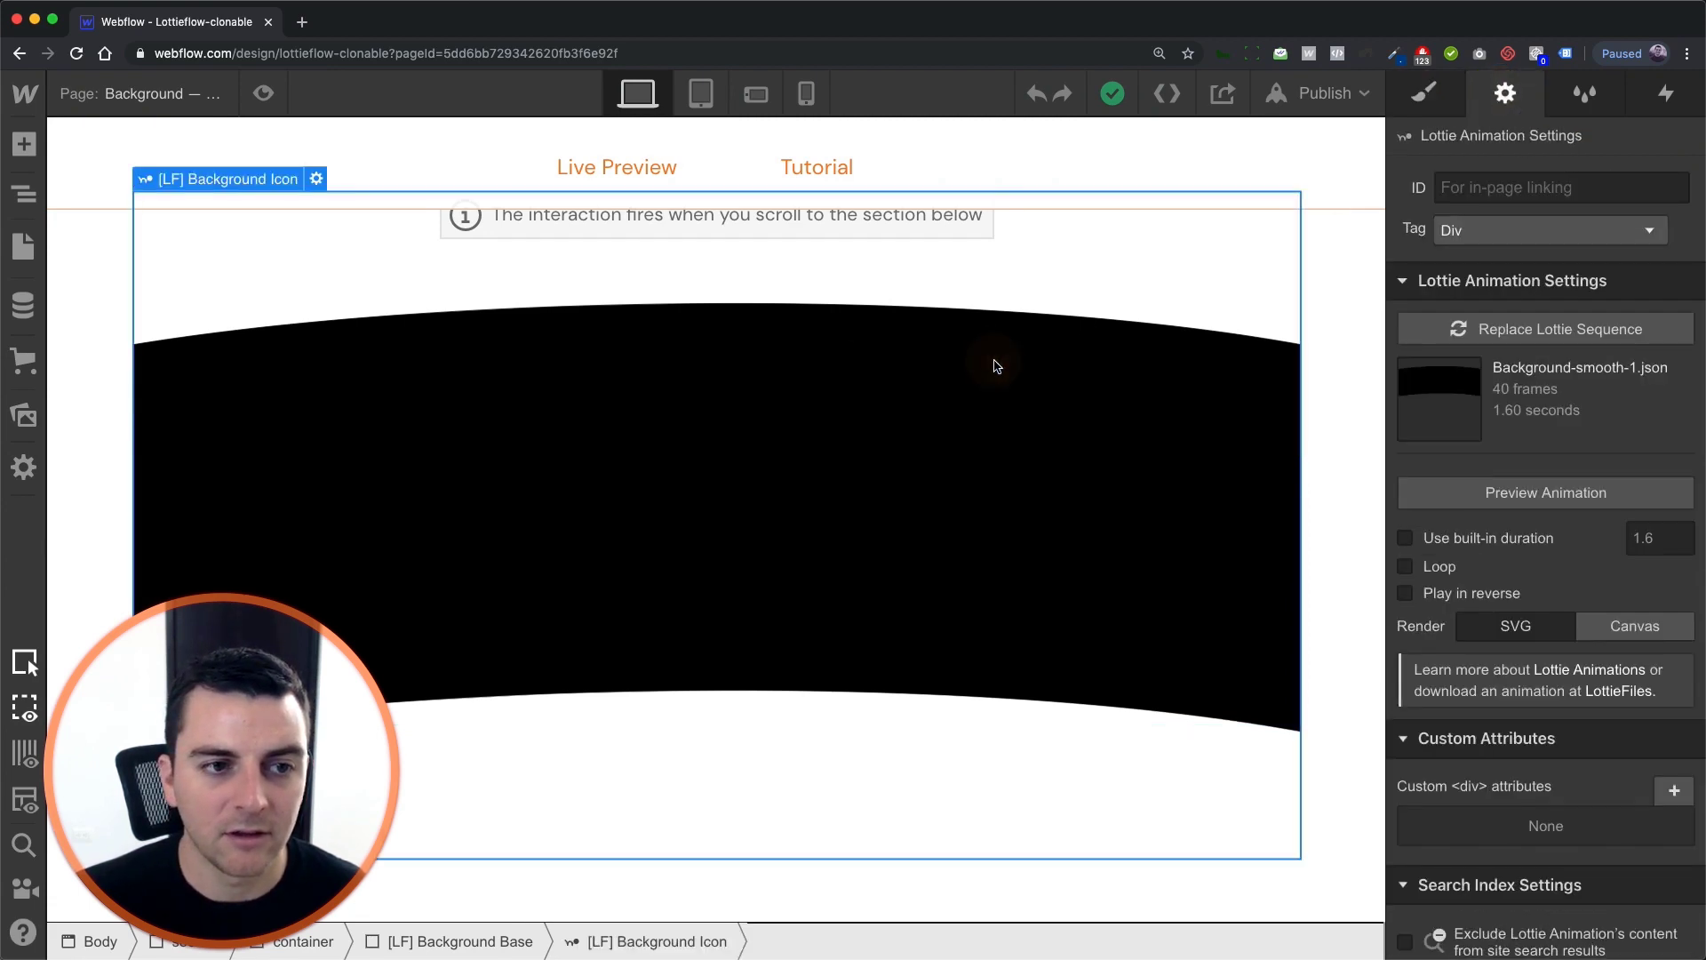
{"action": "left_click", "coordinate": [1481, 498]}
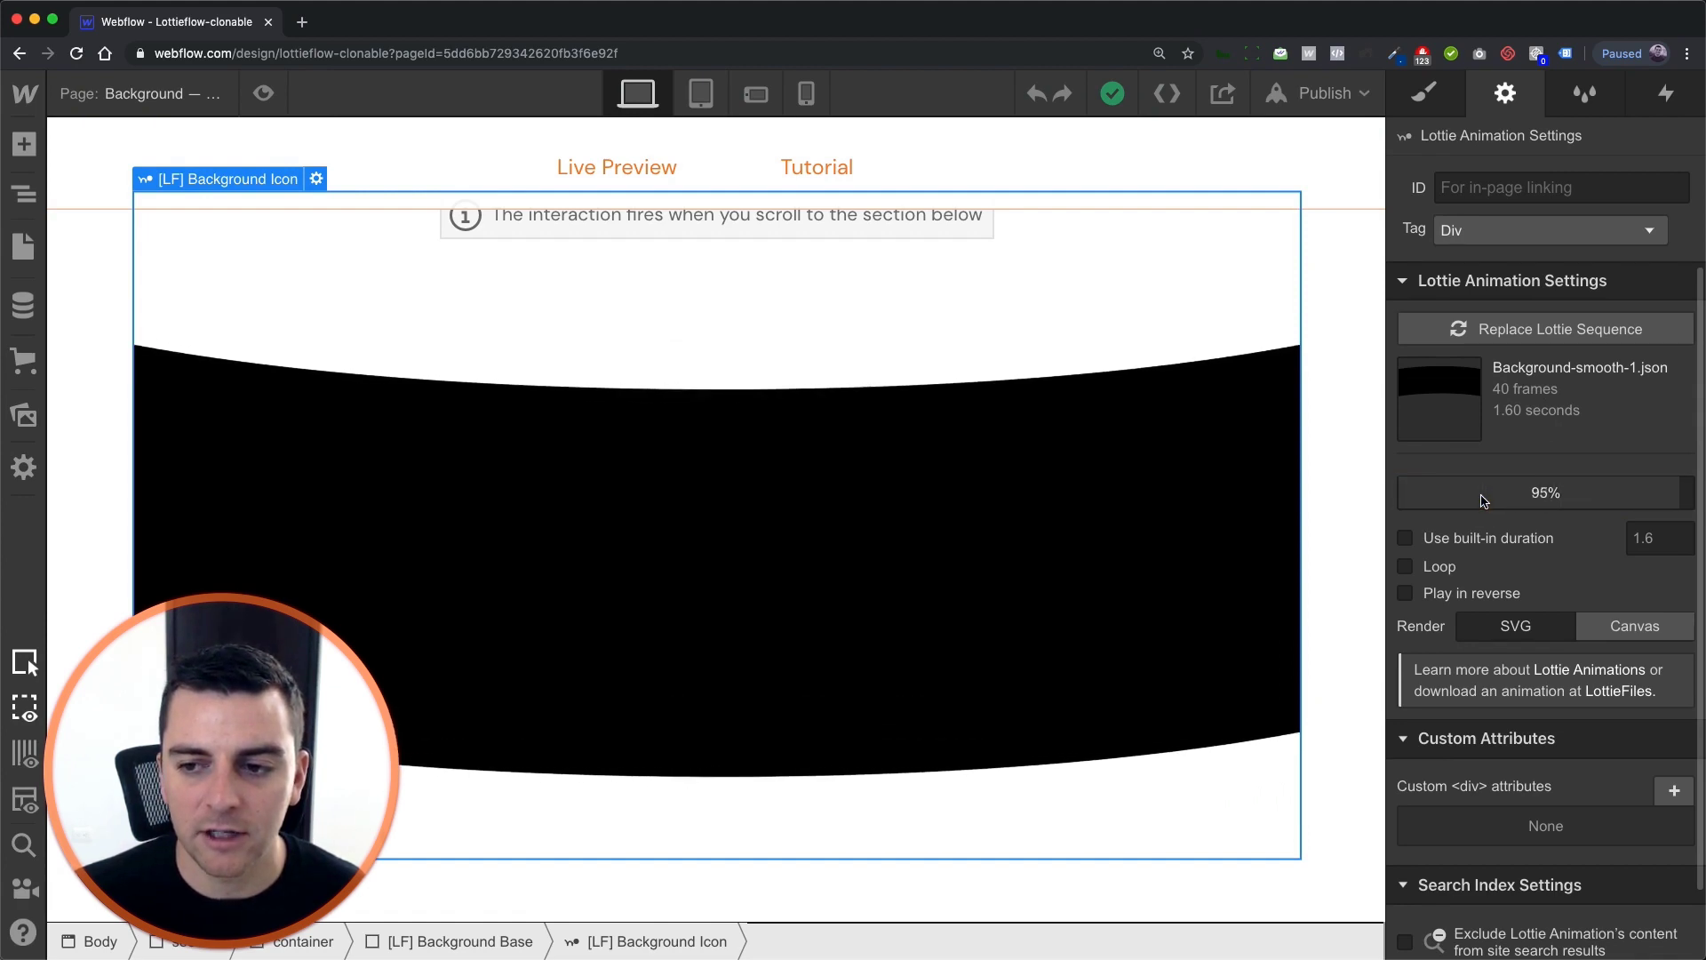
{"action": "left_click", "coordinate": [1481, 497]}
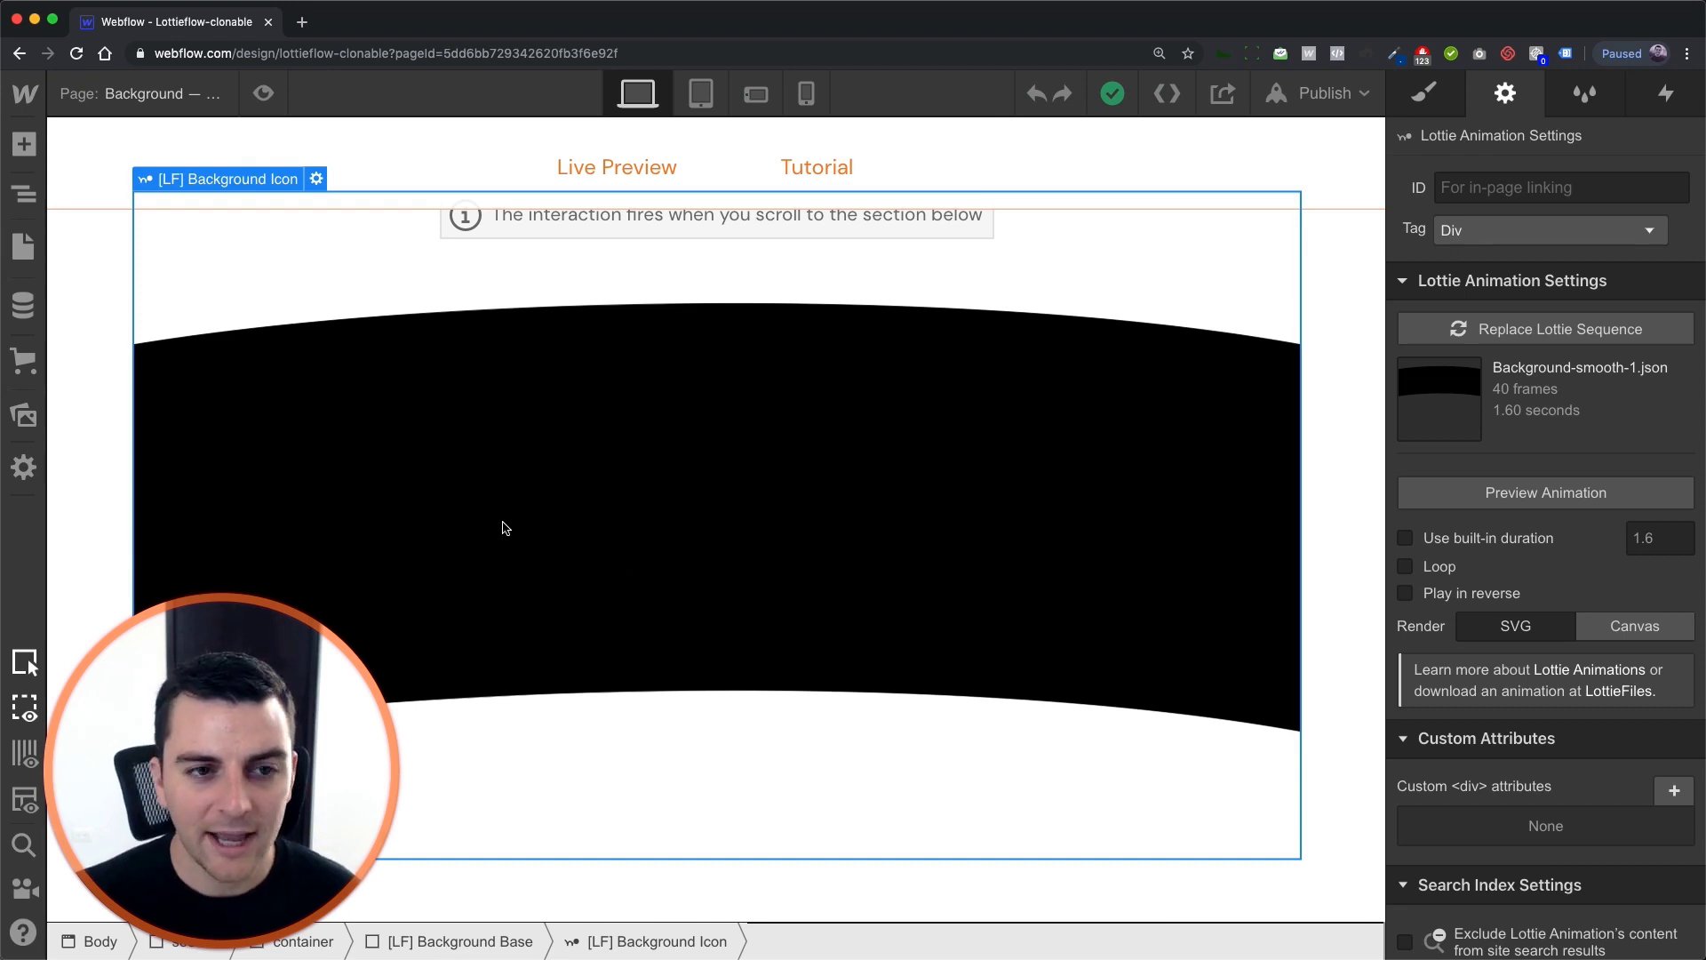
{"action": "scroll", "coordinate": [503, 527], "scroll_direction": "up", "scroll_amount": 8}
- Enter Preview mode and scroll back and forth to watch the black section's curved edges flatten and curve
{"action": "left_click", "coordinate": [263, 93]}
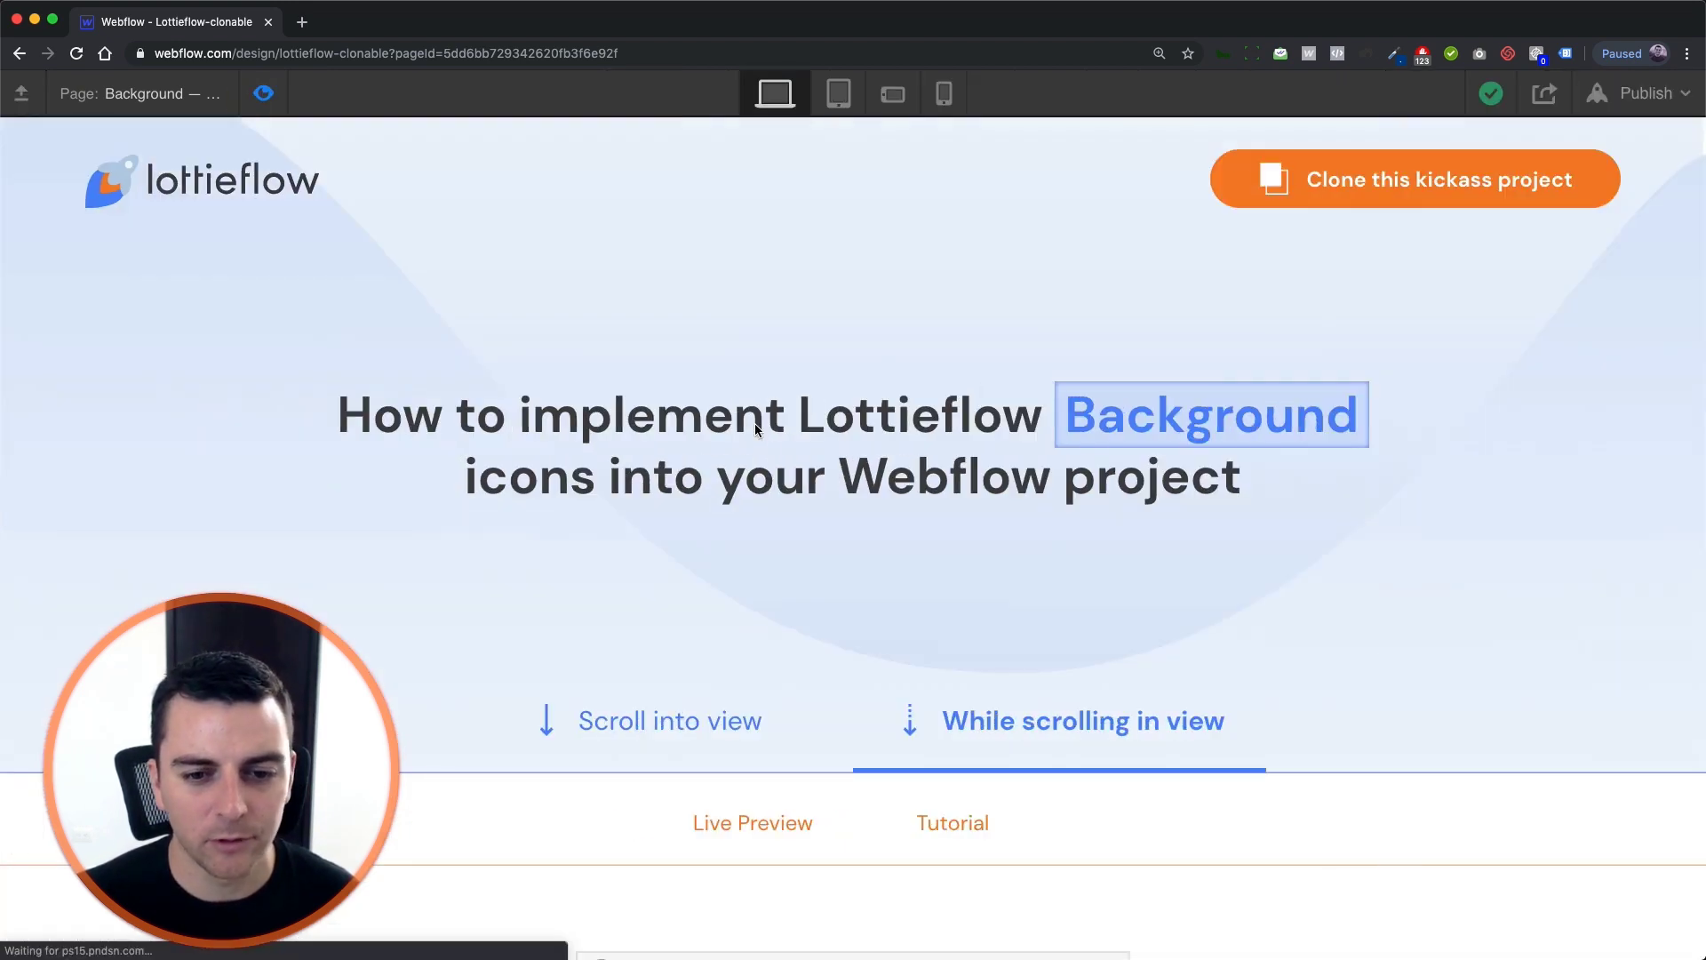
{"action": "scroll", "coordinate": [769, 448], "scroll_direction": "down", "scroll_amount": 5}
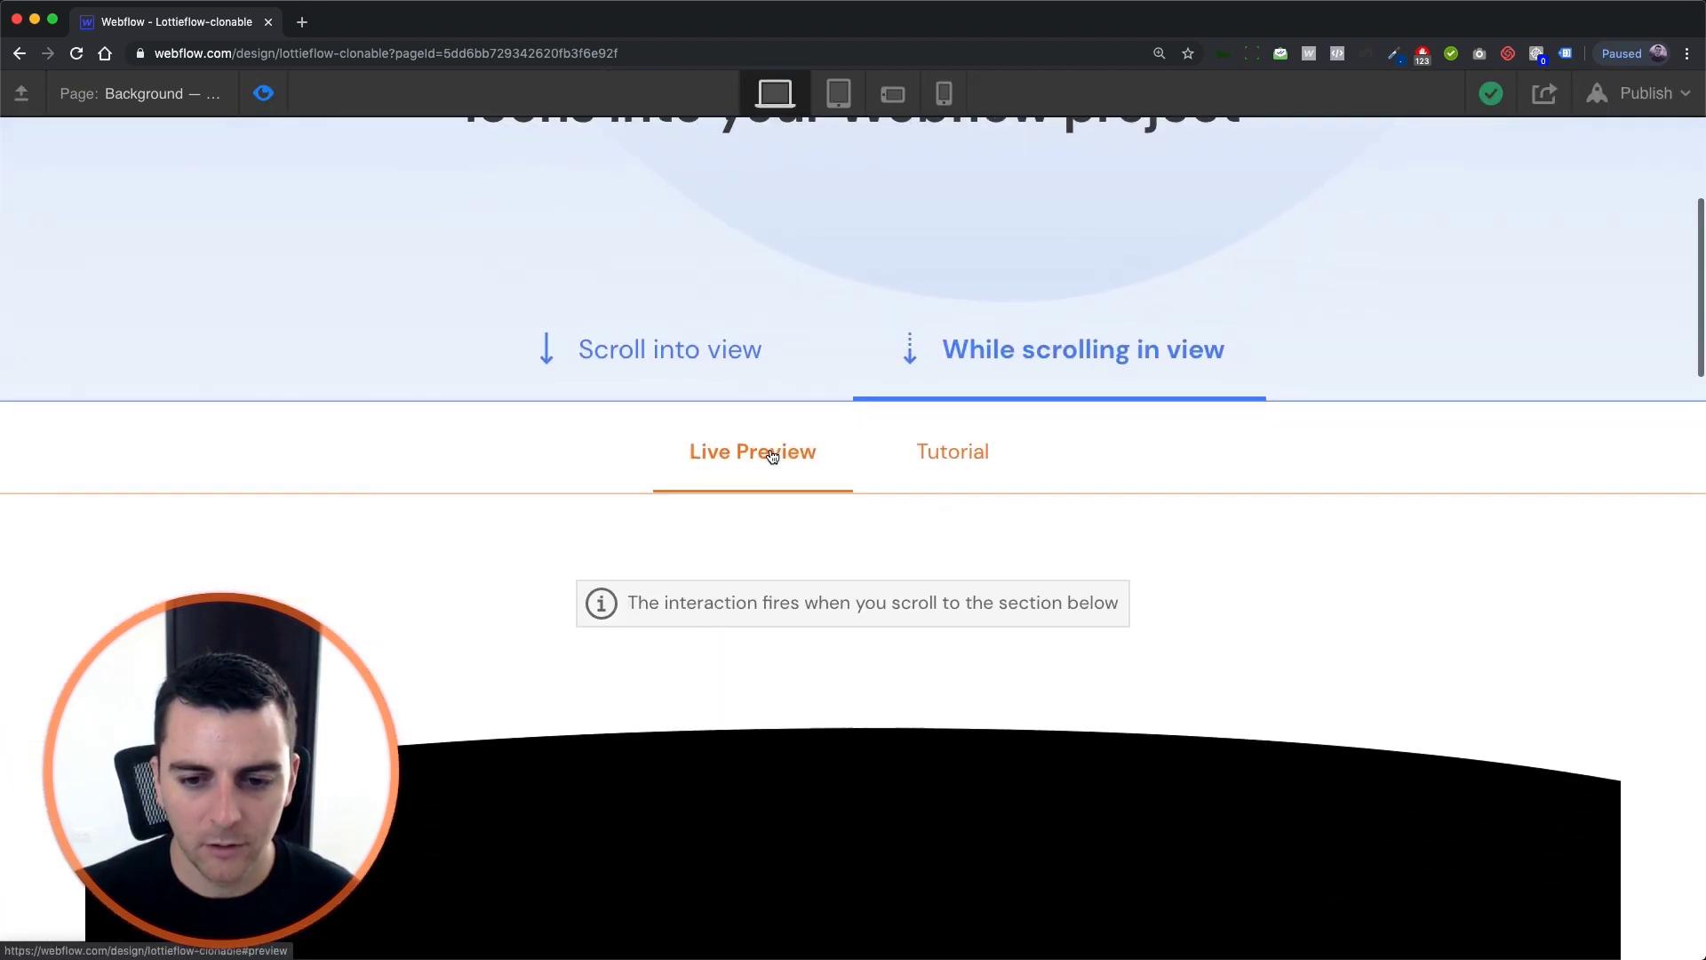
{"action": "scroll", "coordinate": [771, 455], "scroll_direction": "down", "scroll_amount": 3}
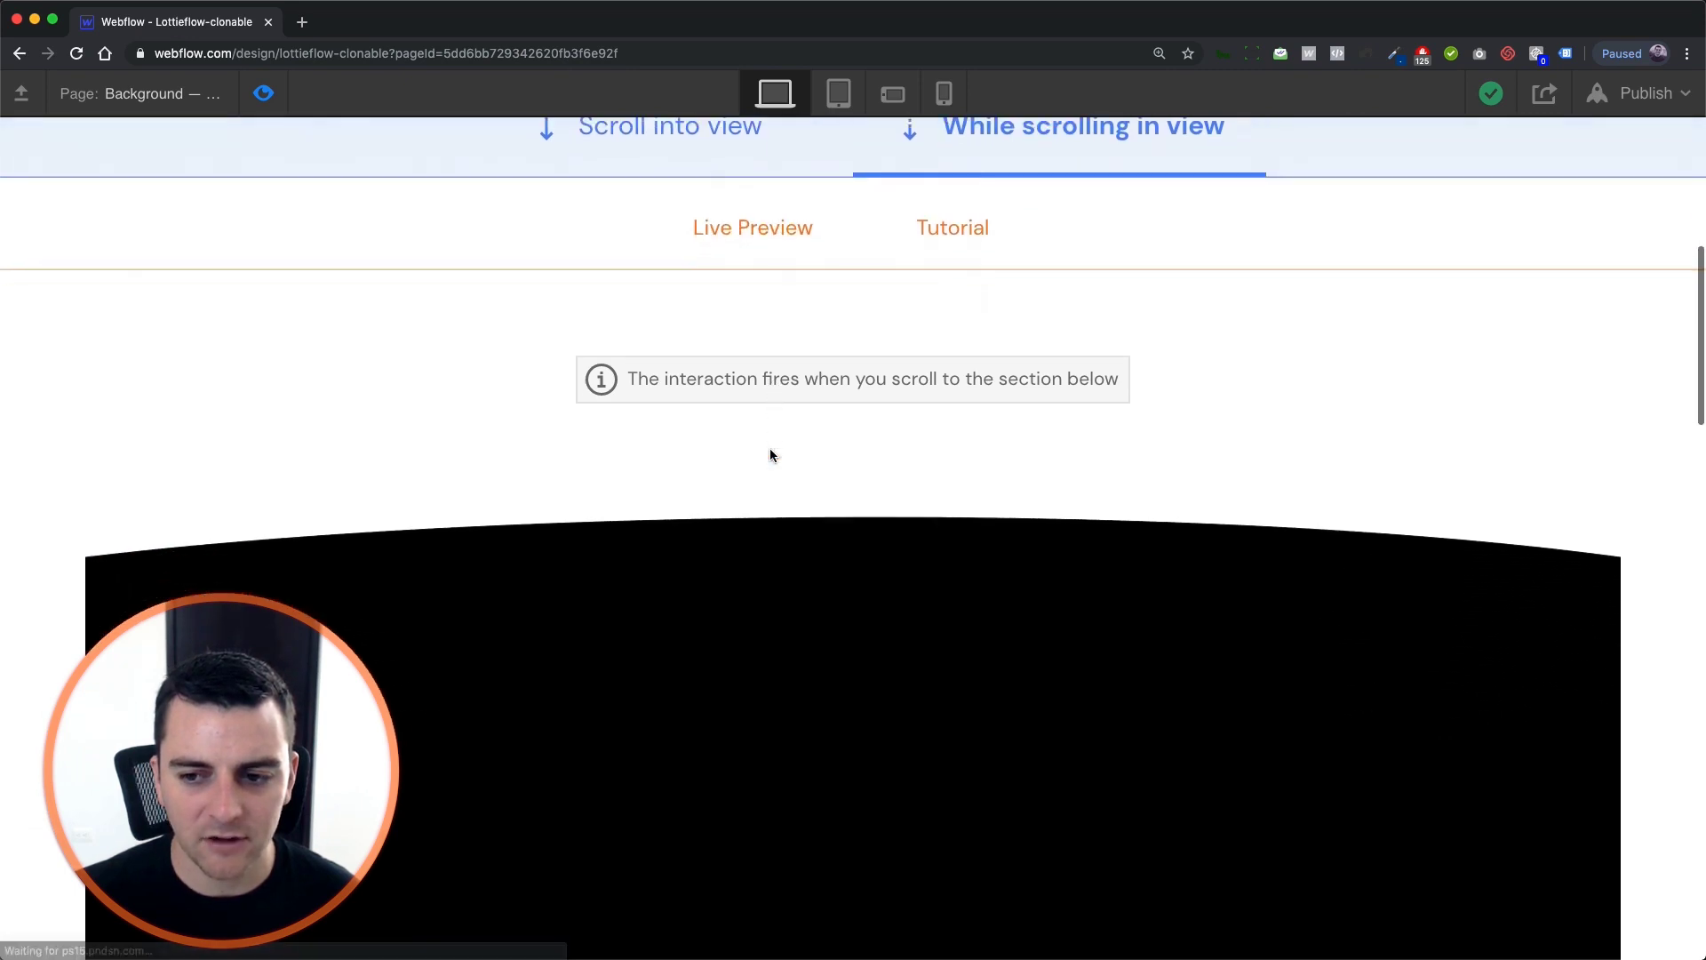
{"action": "scroll", "coordinate": [771, 455], "scroll_direction": "down", "scroll_amount": 8}
{"action": "scroll", "coordinate": [772, 455], "scroll_direction": "up", "scroll_amount": 1}
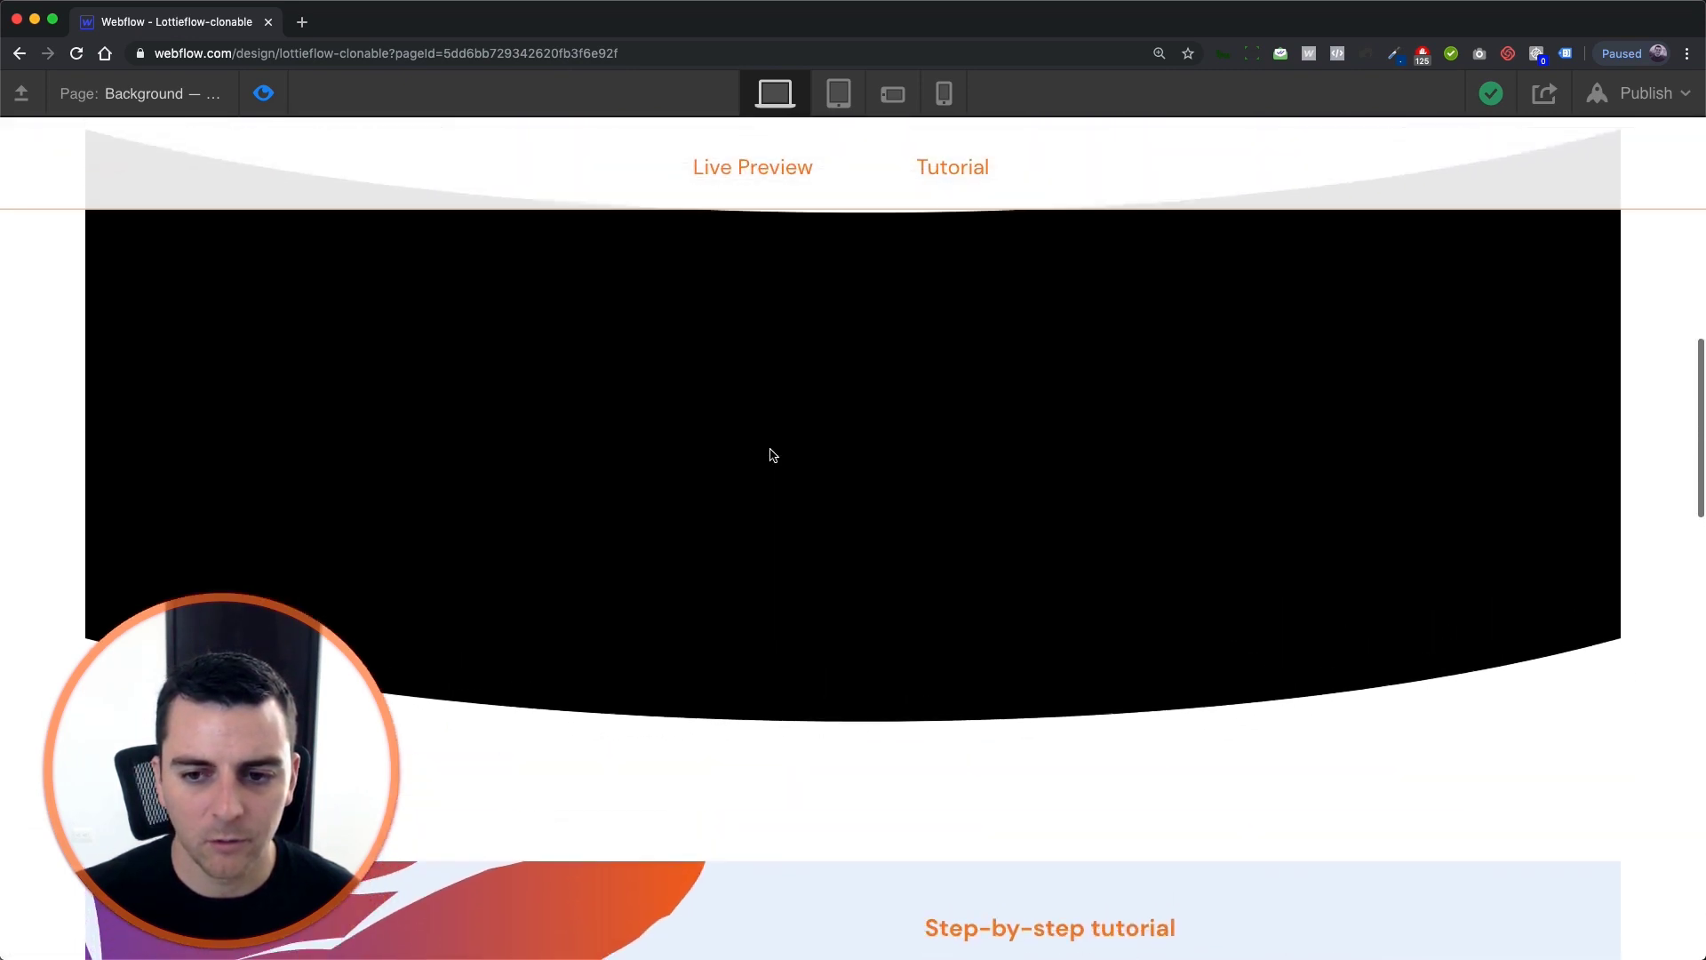
{"action": "scroll", "coordinate": [772, 455], "scroll_direction": "up", "scroll_amount": 3}
{"action": "scroll", "coordinate": [772, 455], "scroll_direction": "down", "scroll_amount": 3}
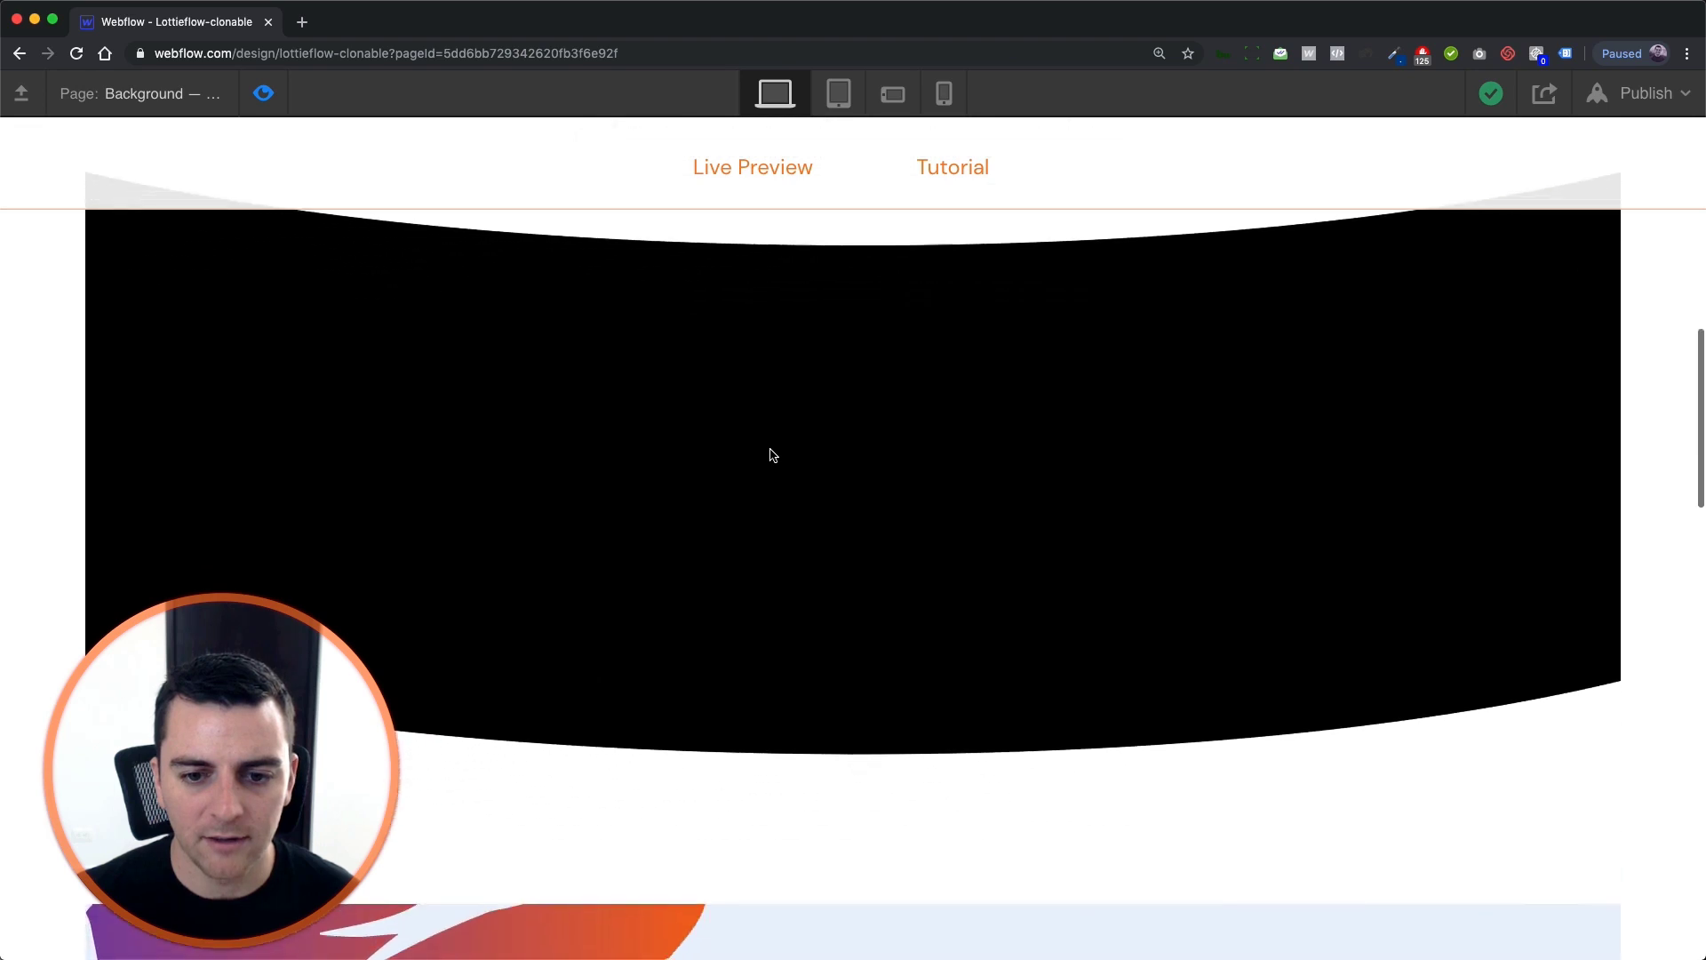
{"action": "scroll", "coordinate": [771, 455], "scroll_direction": "up", "scroll_amount": 4}
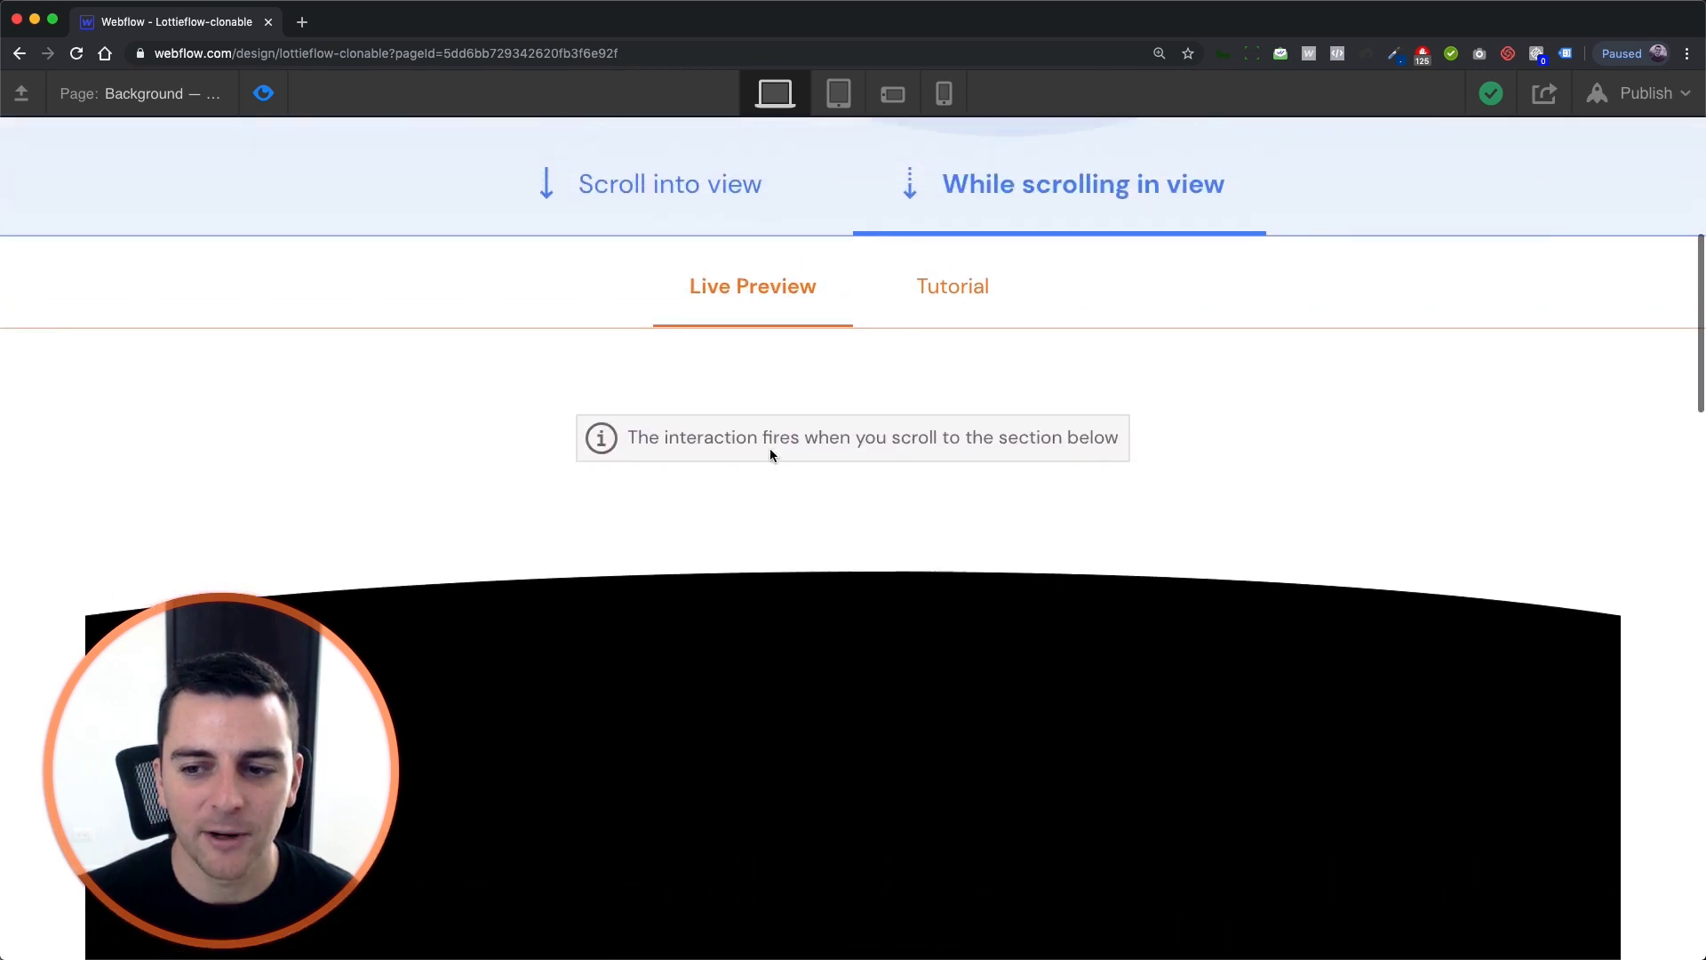
{"action": "scroll", "coordinate": [770, 454], "scroll_direction": "down", "scroll_amount": 6}
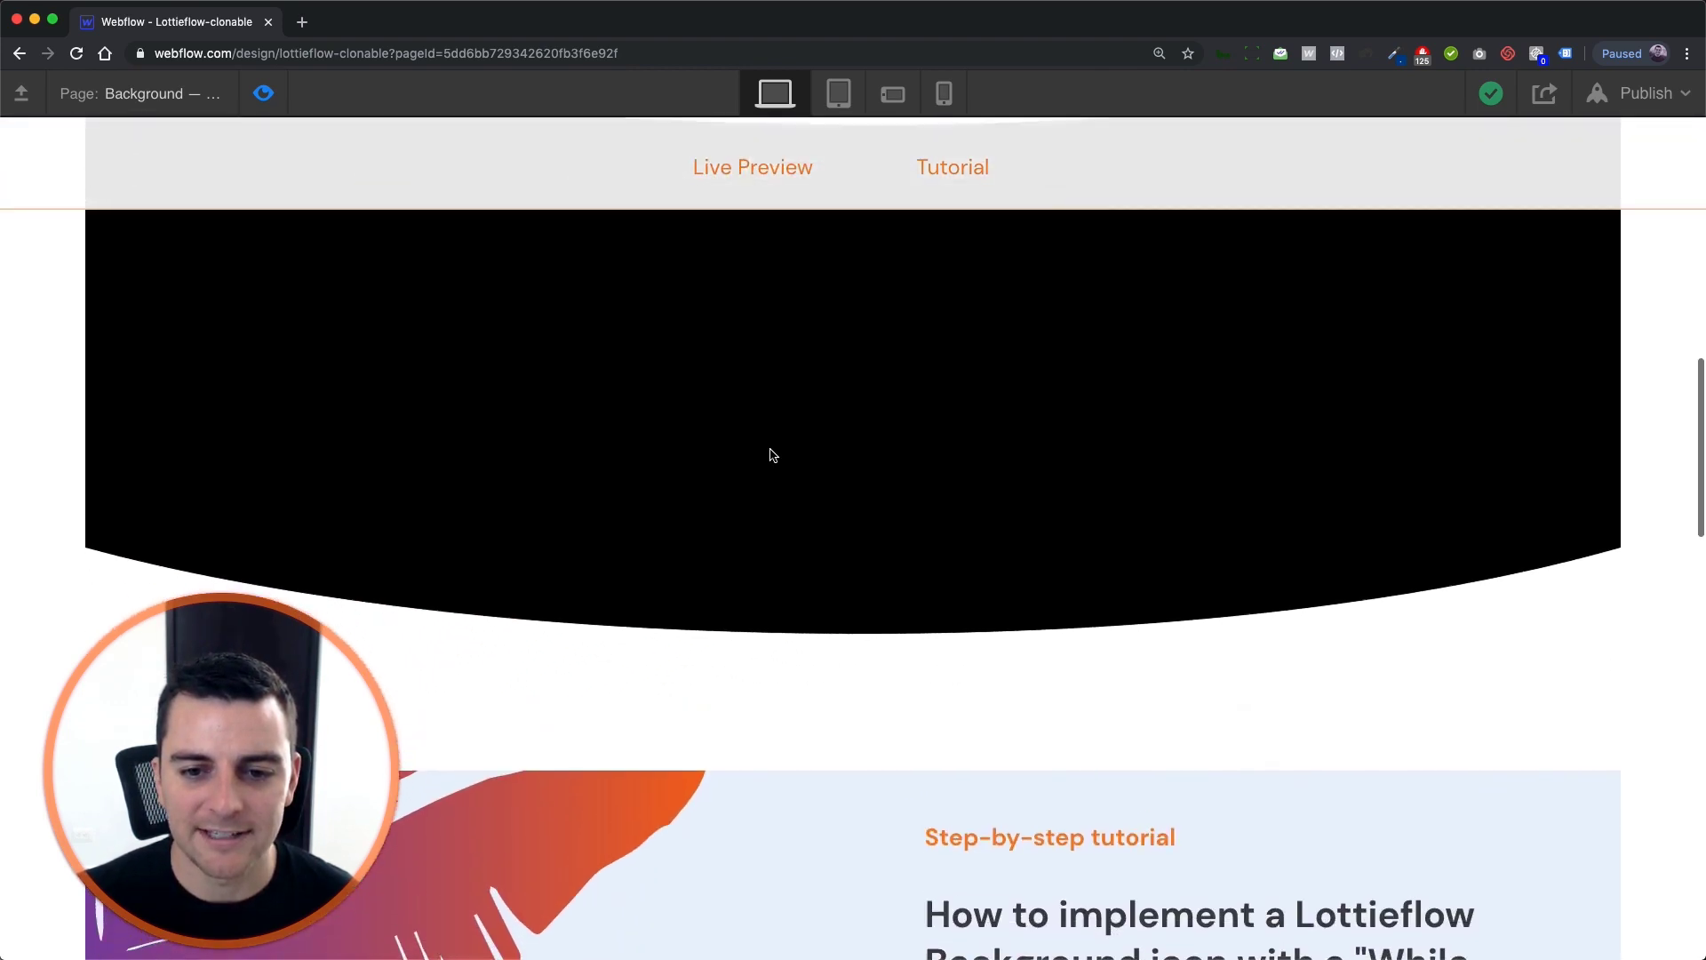
{"action": "scroll", "coordinate": [772, 455], "scroll_direction": "up", "scroll_amount": 5}
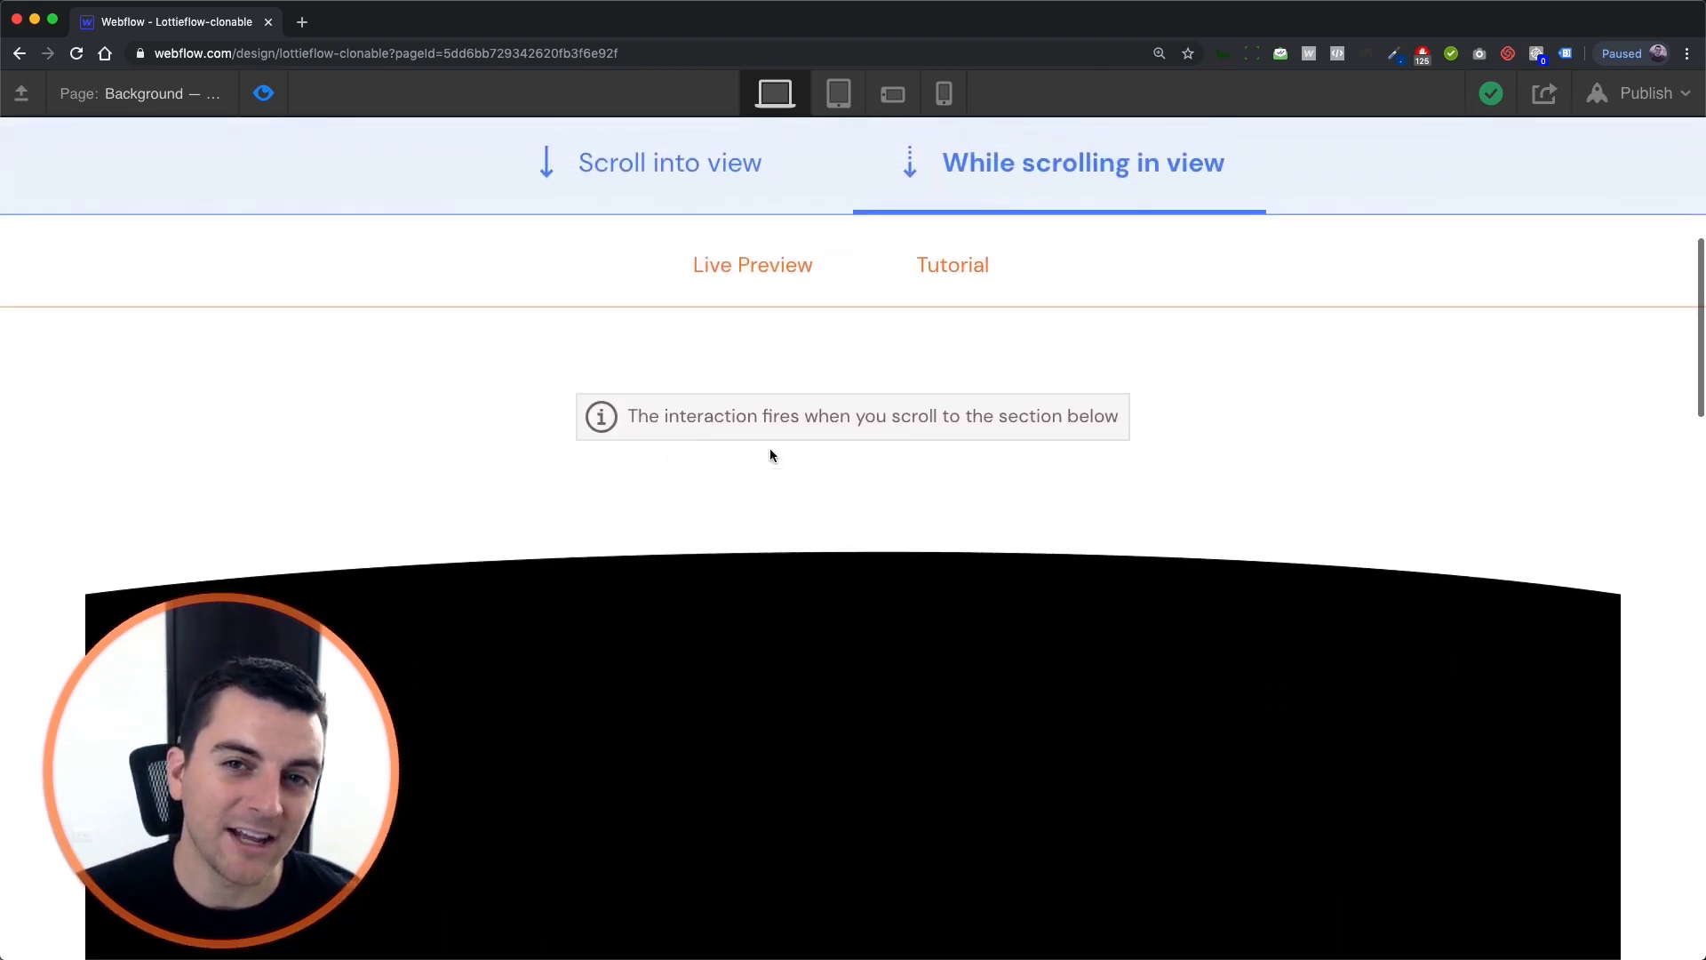
{"action": "scroll", "coordinate": [769, 455], "scroll_direction": "down", "scroll_amount": 2}
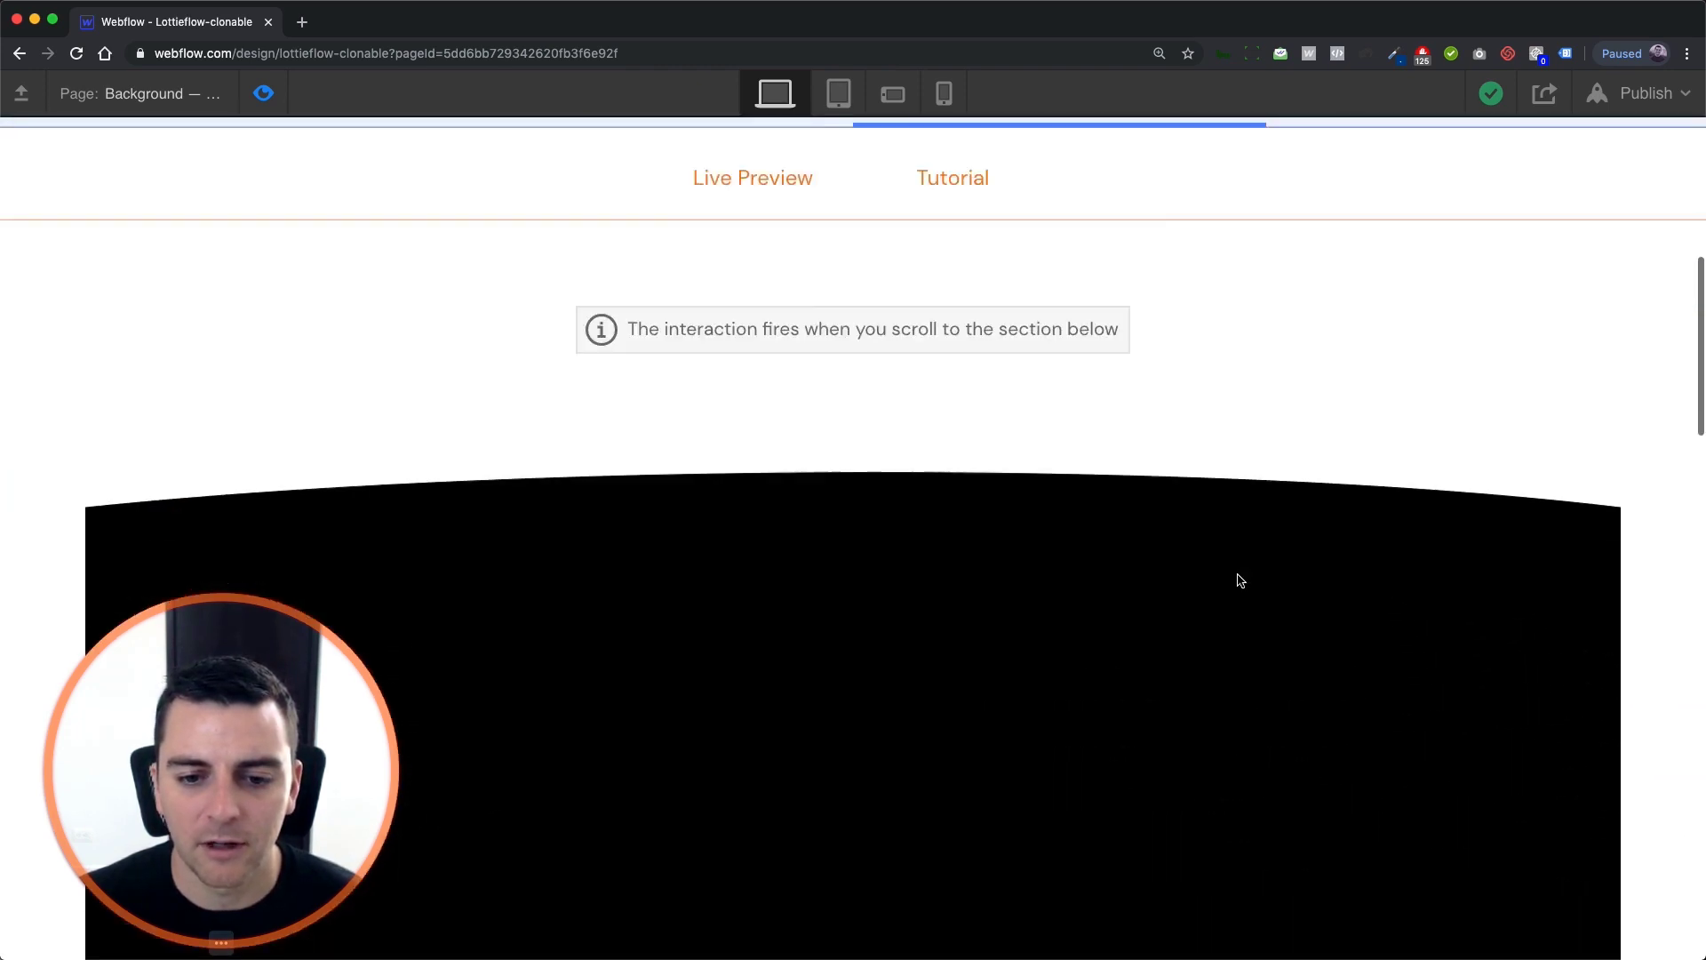
{"action": "scroll", "coordinate": [1238, 580], "scroll_direction": "up", "scroll_amount": 7}
{"action": "scroll", "coordinate": [1238, 580], "scroll_direction": "down", "scroll_amount": 8}
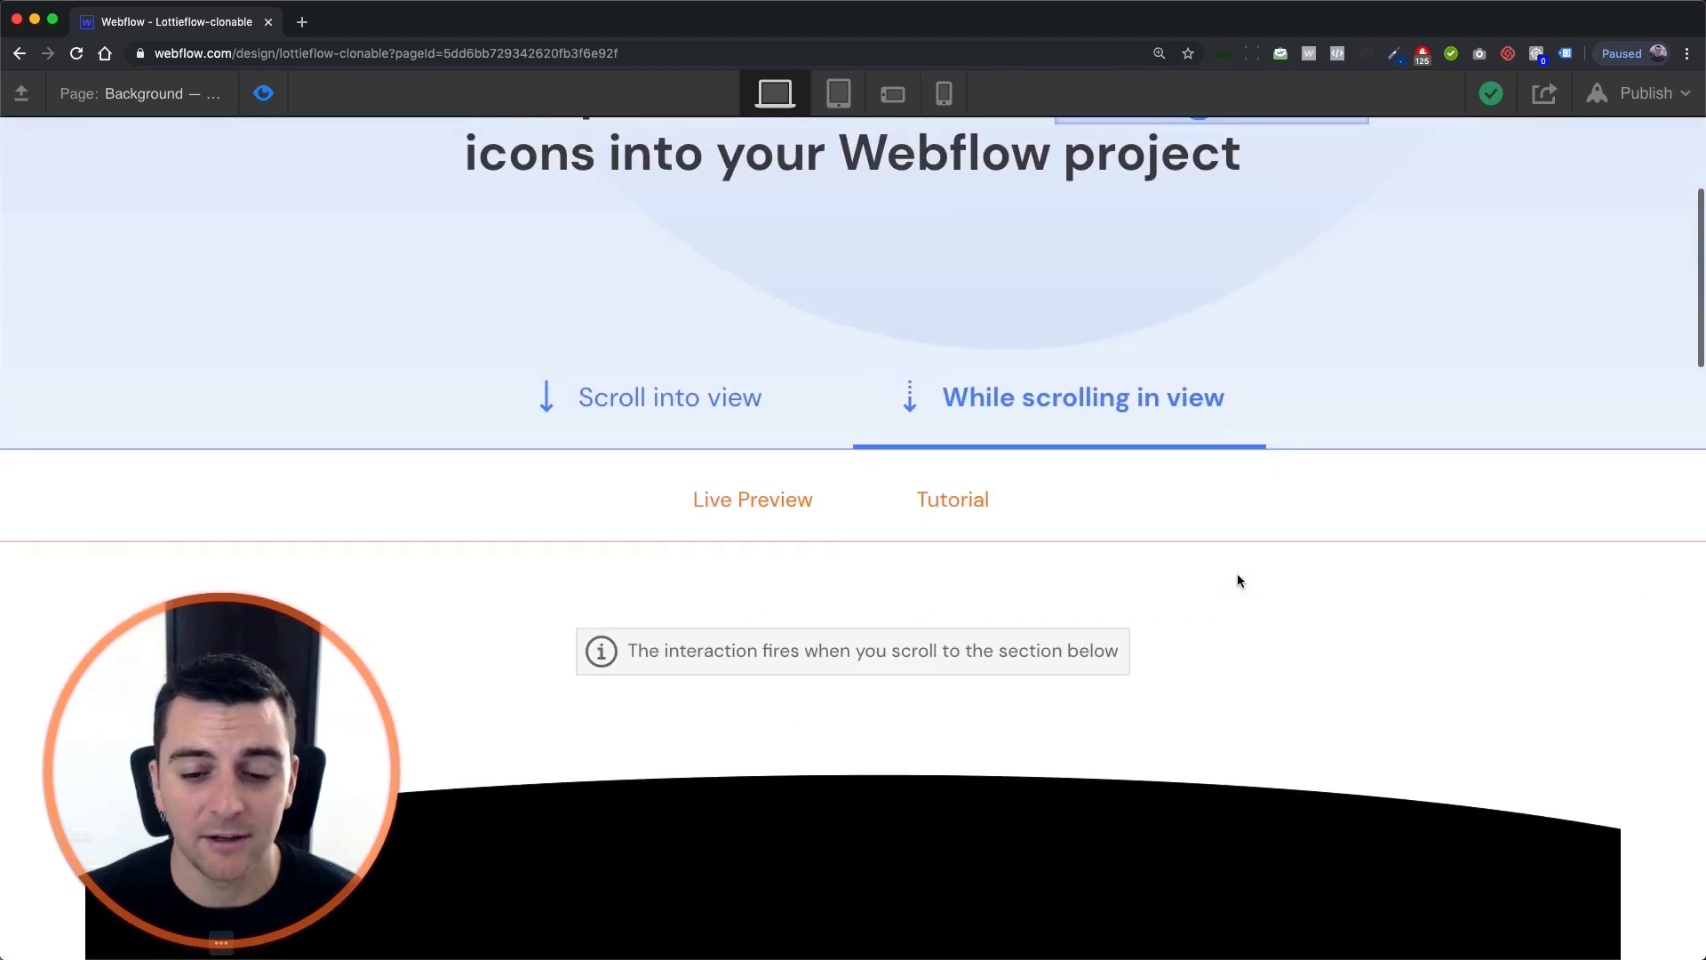
{"action": "scroll", "coordinate": [1238, 580], "scroll_direction": "down", "scroll_amount": 4}
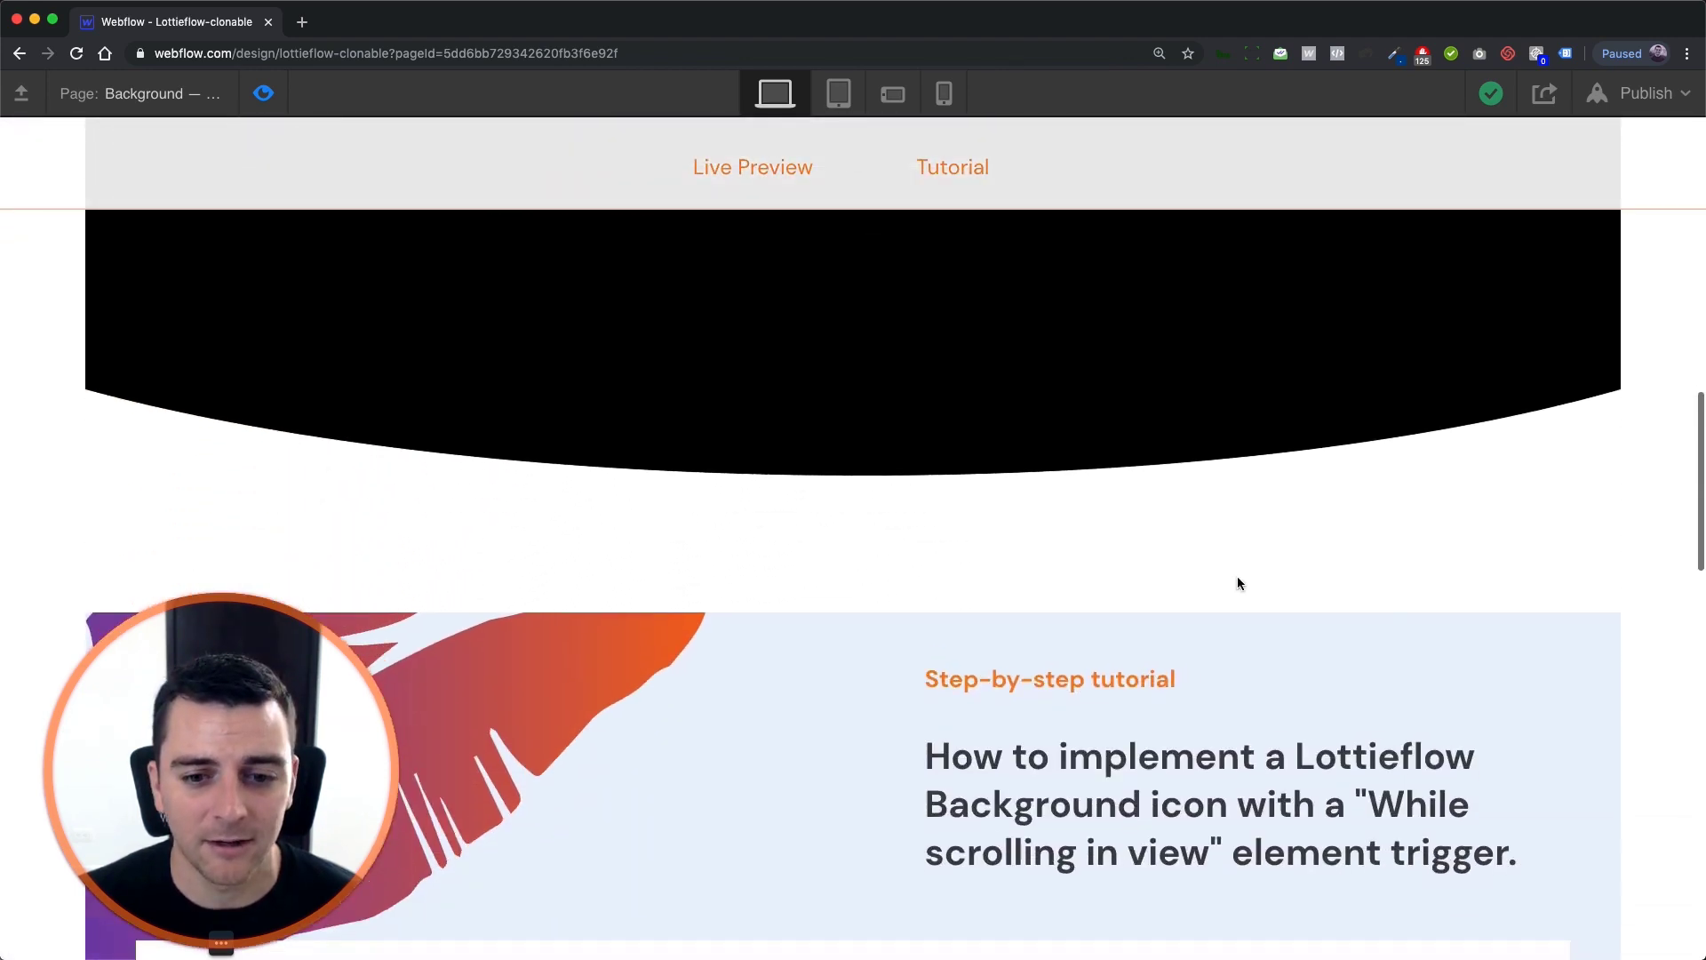
{"action": "scroll", "coordinate": [1238, 579], "scroll_direction": "up", "scroll_amount": 10}
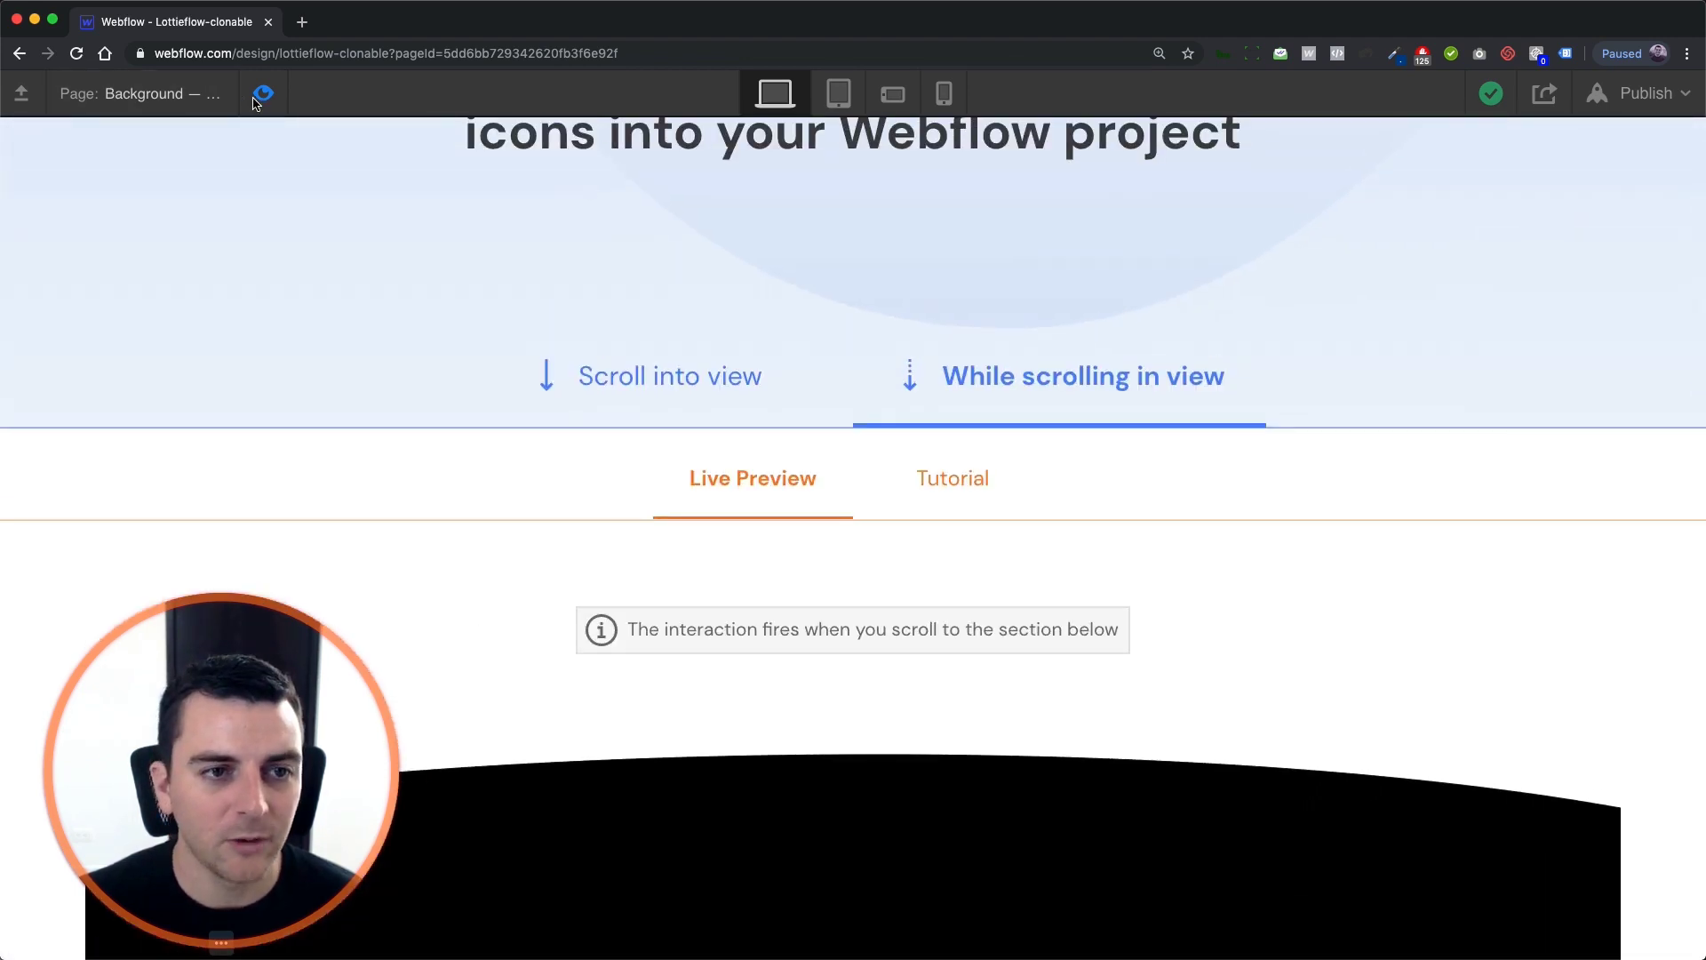
- Exit preview and select the [LF] Background Base element from the Navigator
{"action": "left_click", "coordinate": [263, 92]}
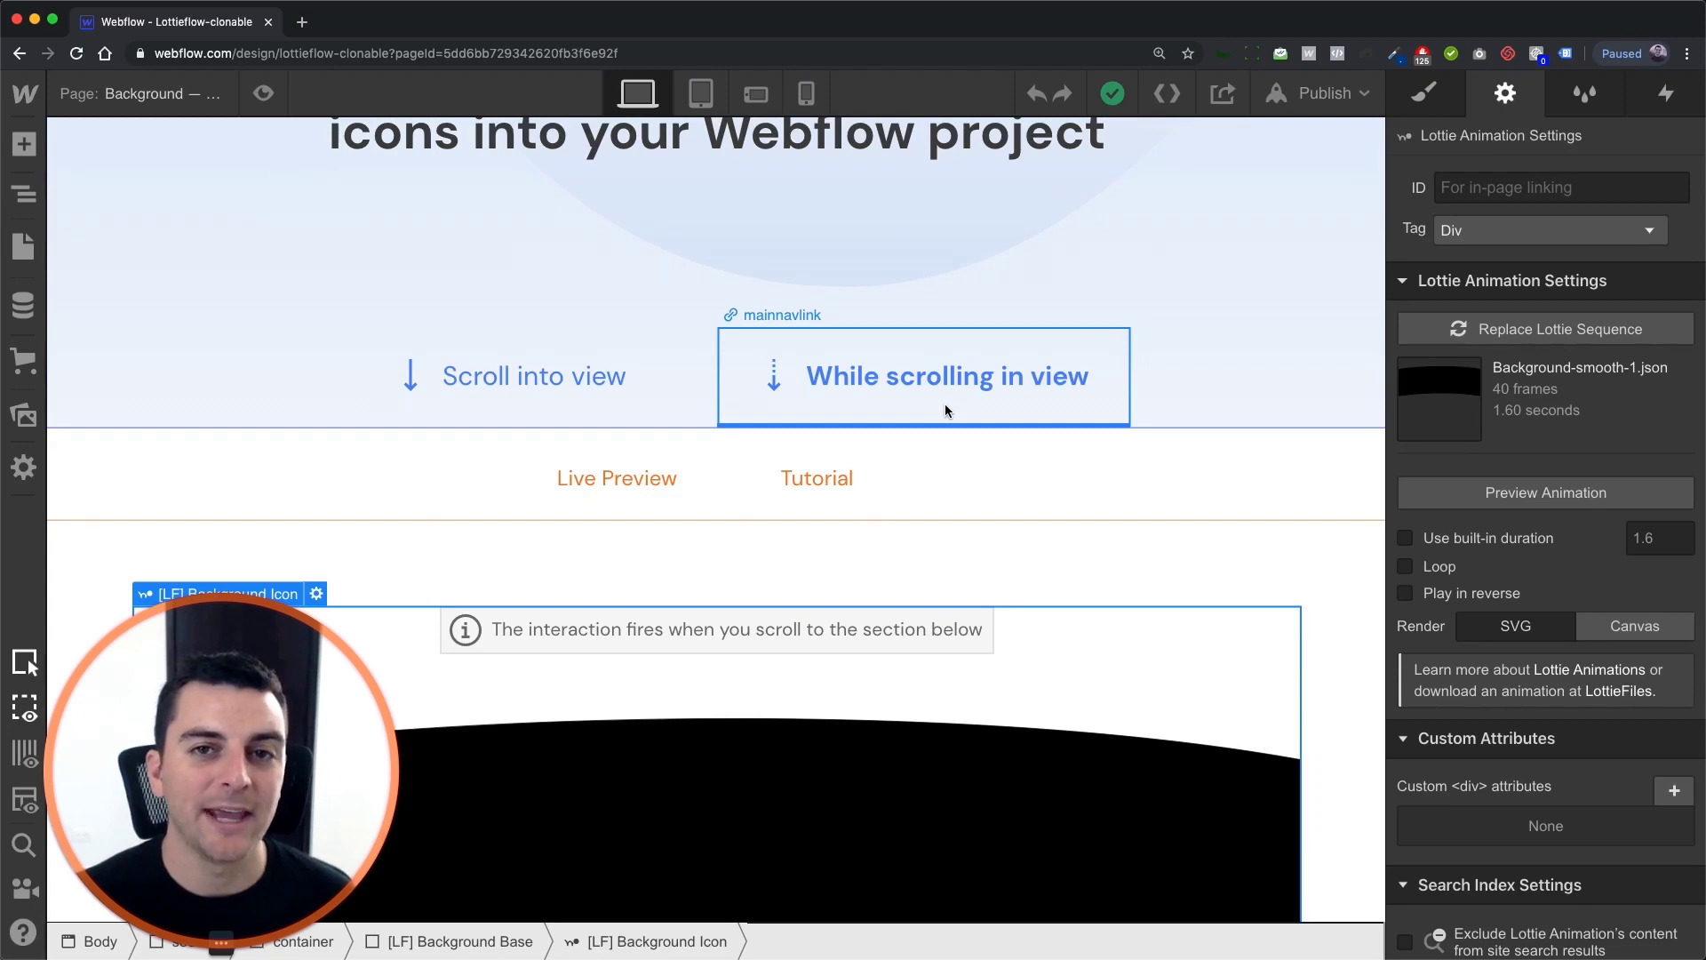
{"action": "scroll", "coordinate": [946, 410], "scroll_direction": "down", "scroll_amount": 2}
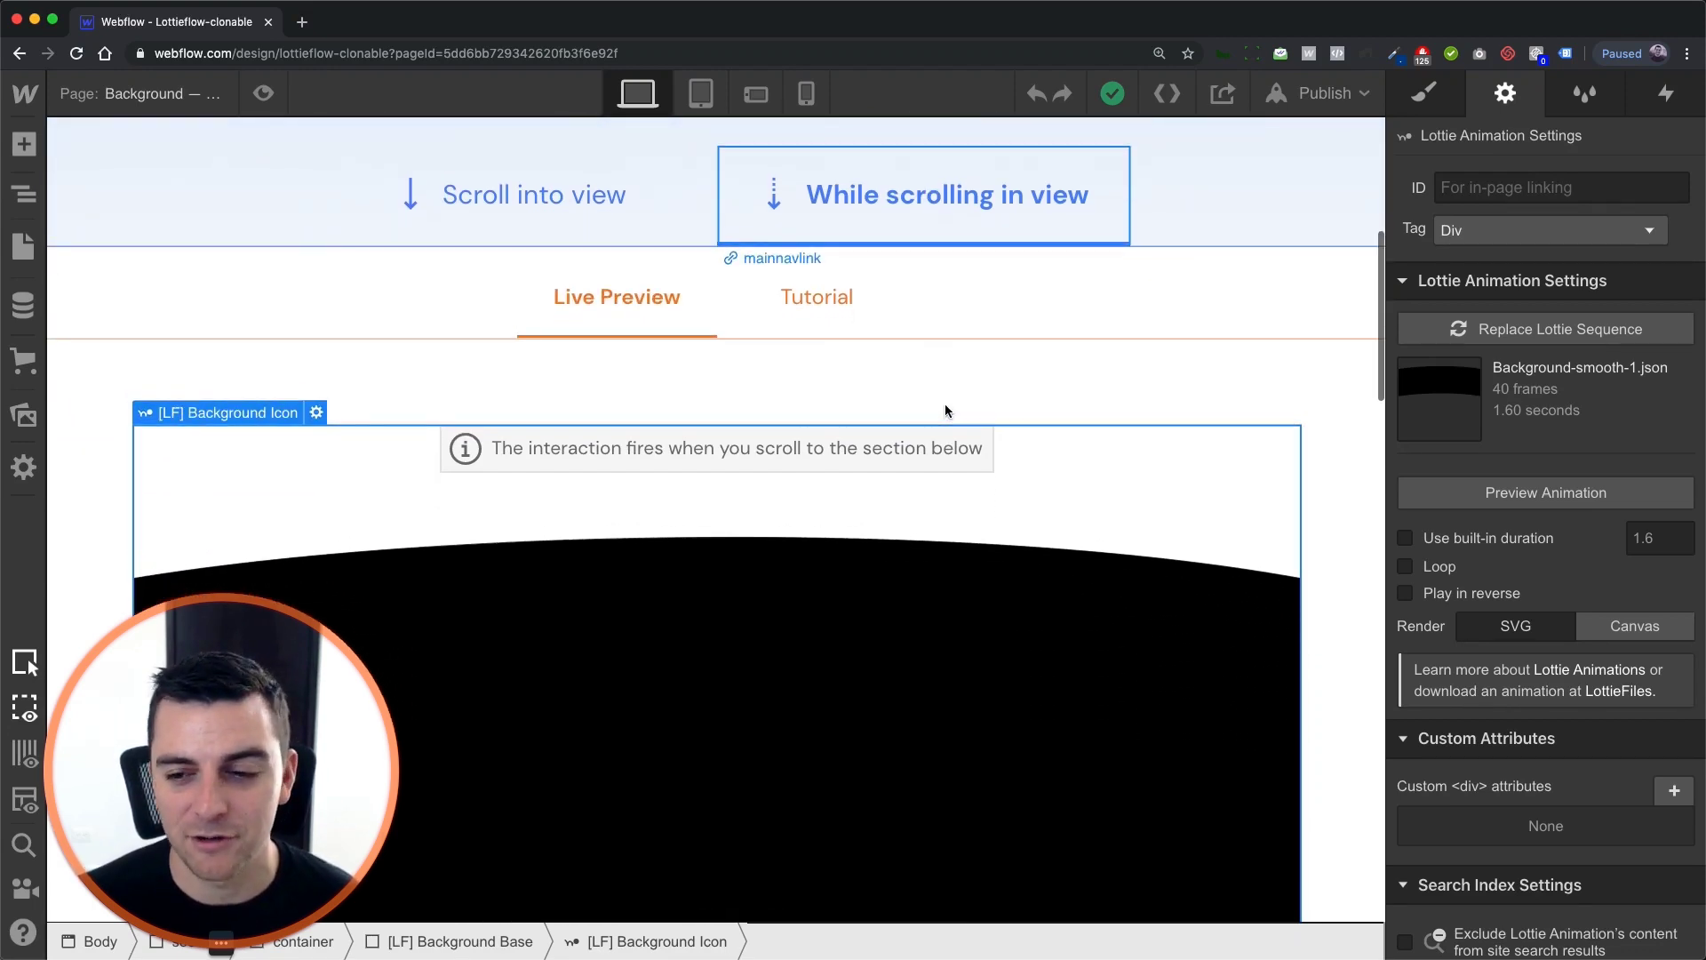
{"action": "left_click", "coordinate": [27, 199]}
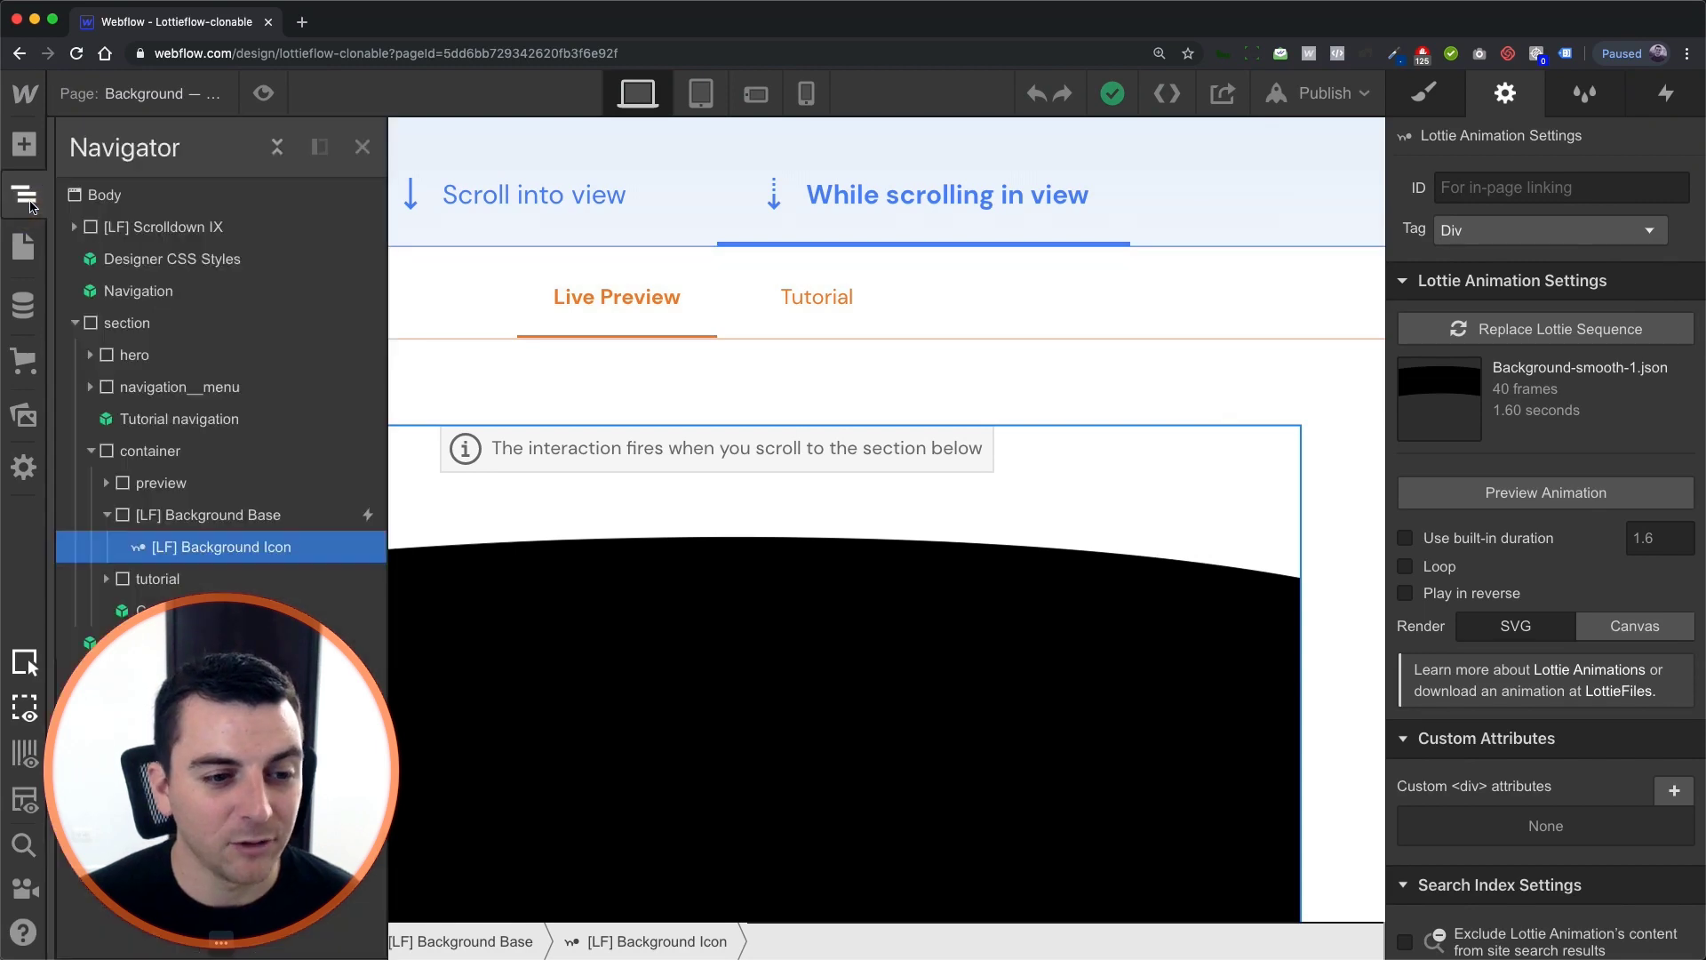
{"action": "left_click", "coordinate": [201, 517]}
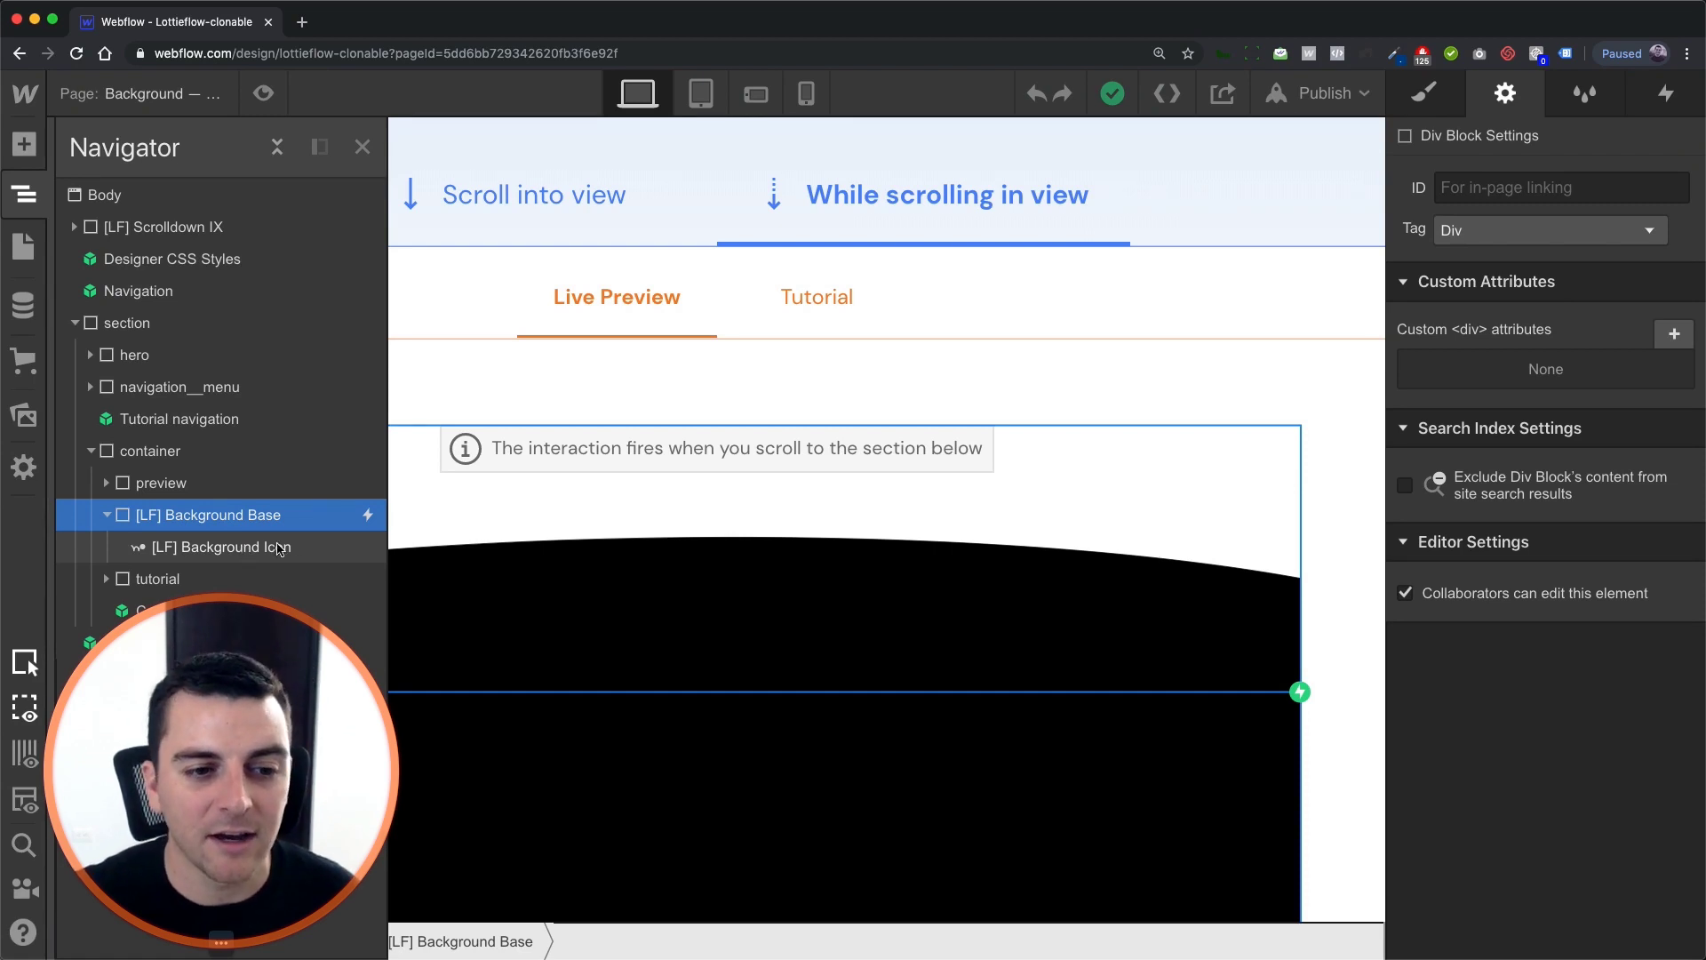
- Open the 'While scrolling in view' trigger's 'Background - scroll' animation in Interactions
{"action": "left_click", "coordinate": [1664, 93]}
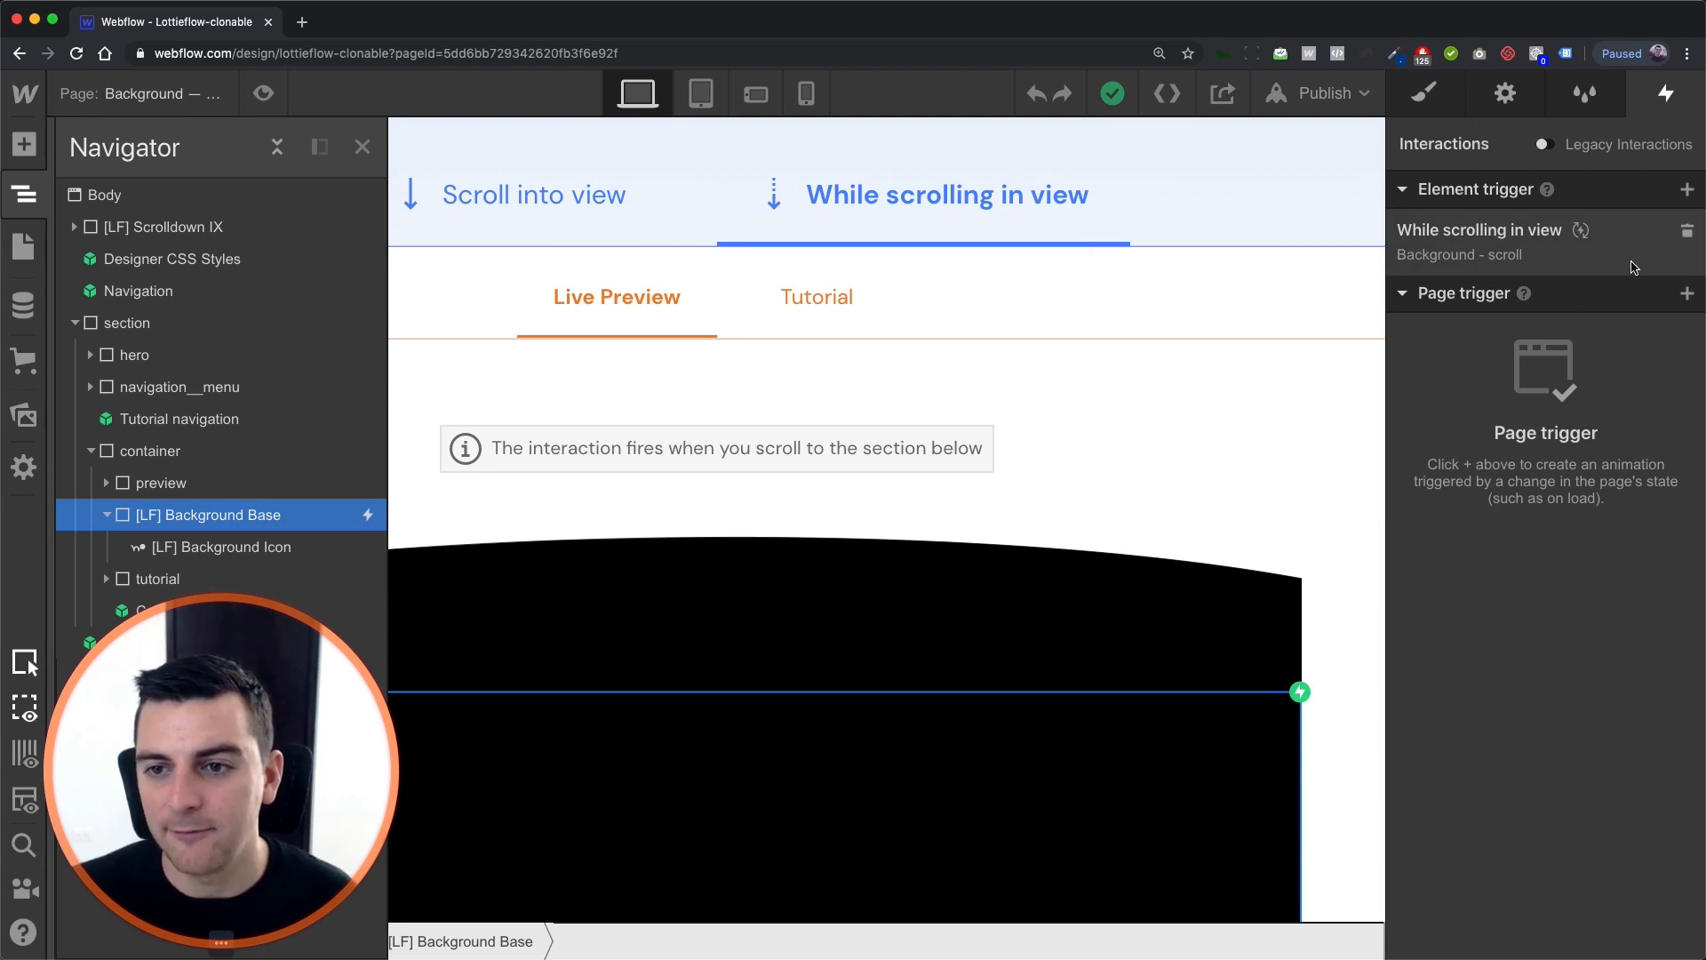
{"action": "left_click", "coordinate": [1525, 231]}
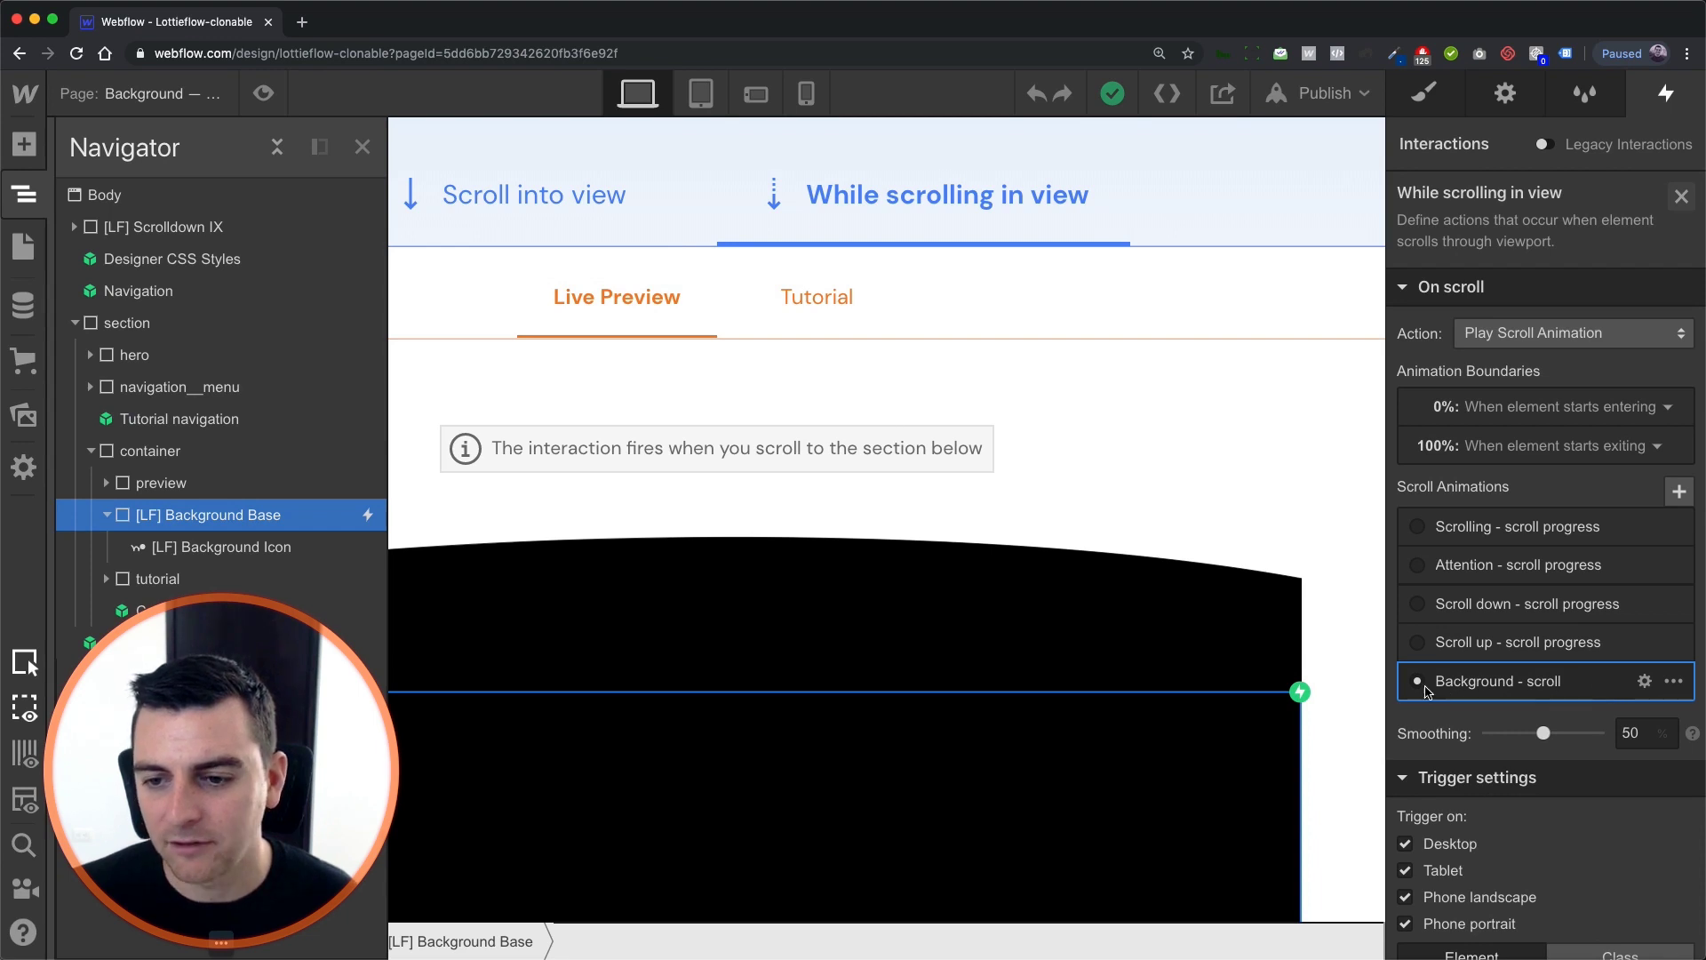
{"action": "left_click", "coordinate": [1542, 690]}
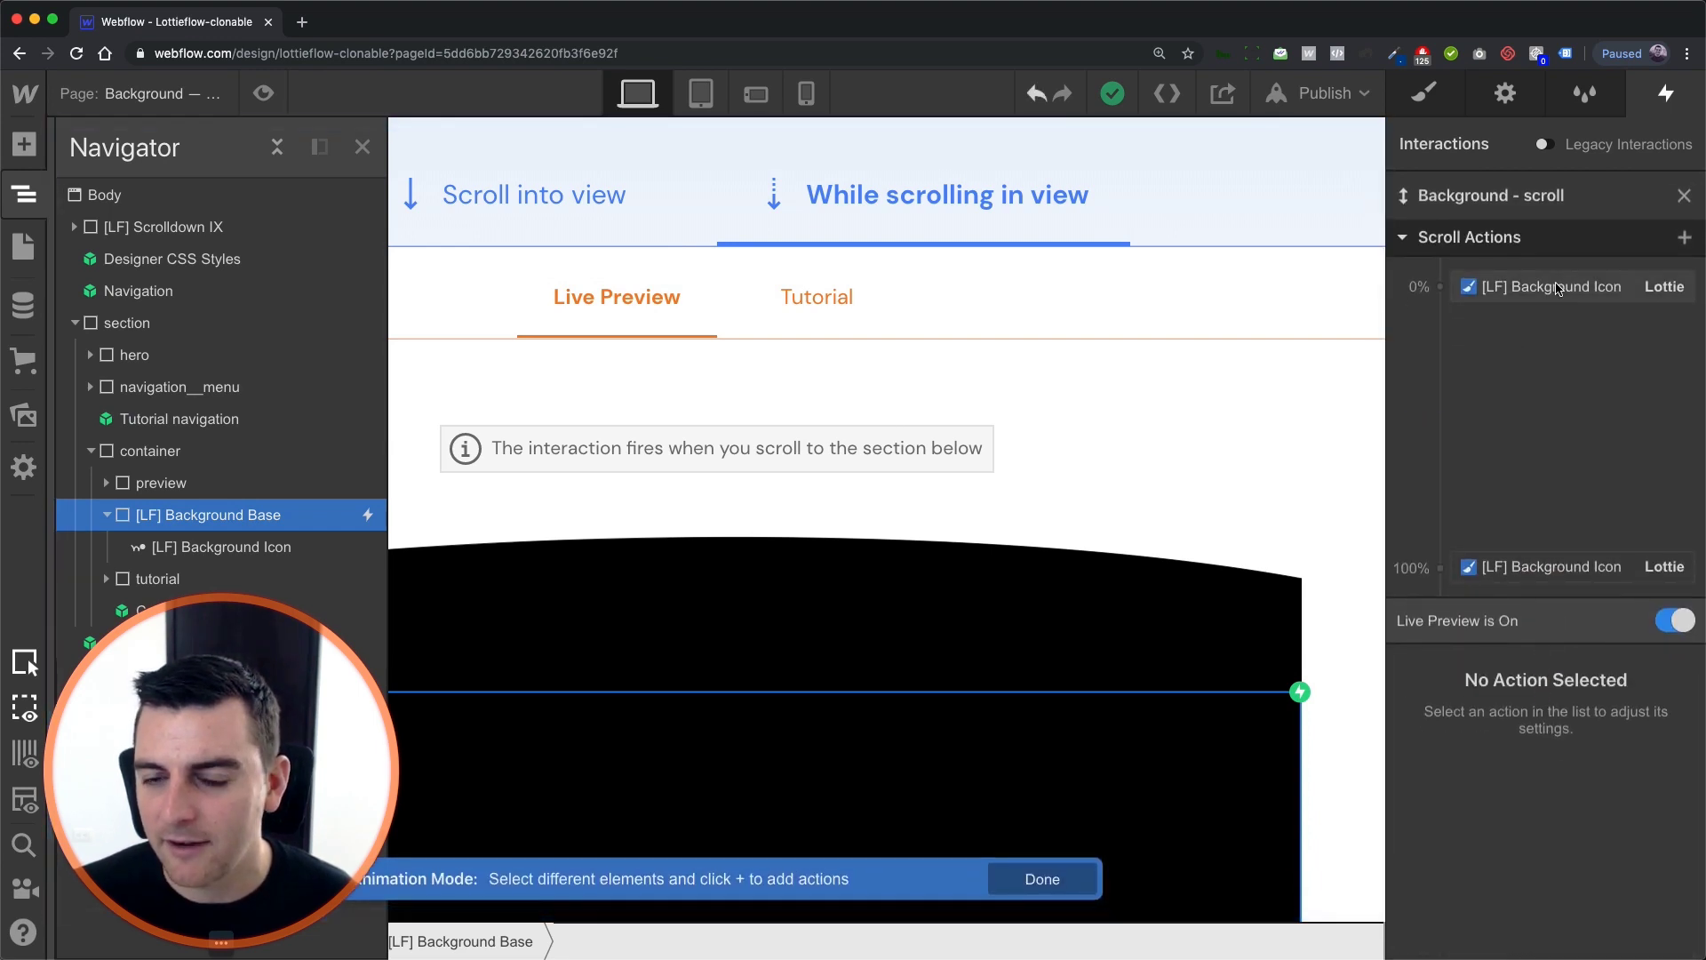
- Inspect the 0% and 100% Lottie keyframes (0 and 35%) and enable Live Preview
{"action": "left_click", "coordinate": [1533, 286]}
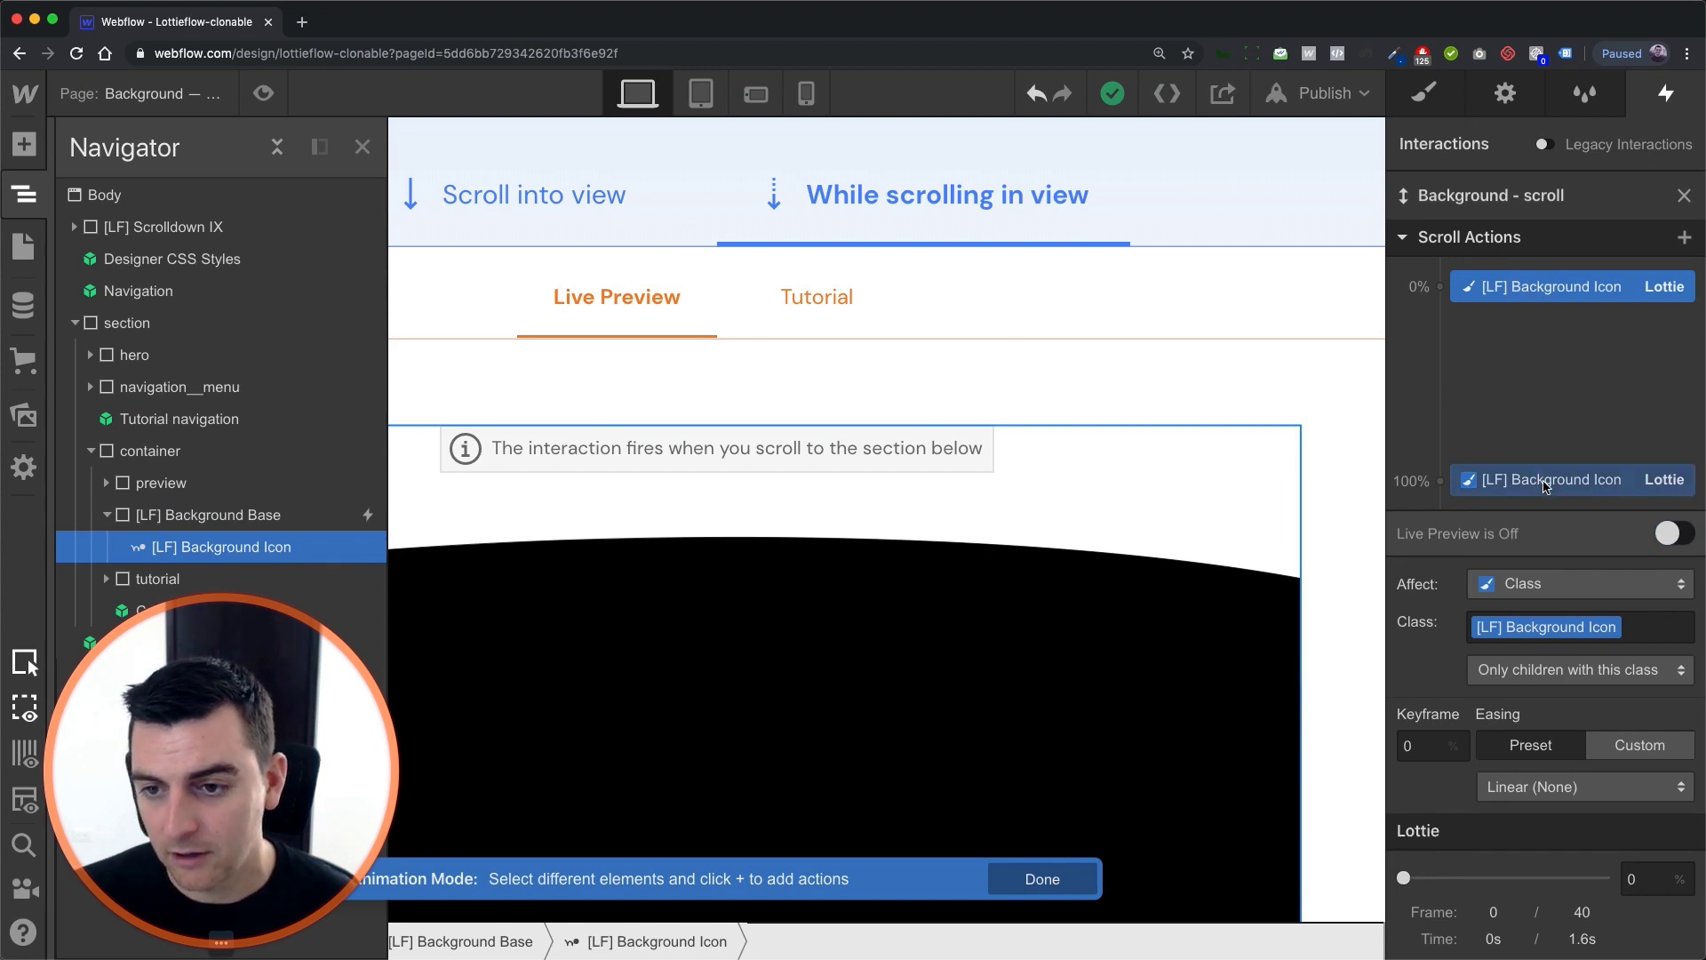
{"action": "left_click", "coordinate": [1544, 480]}
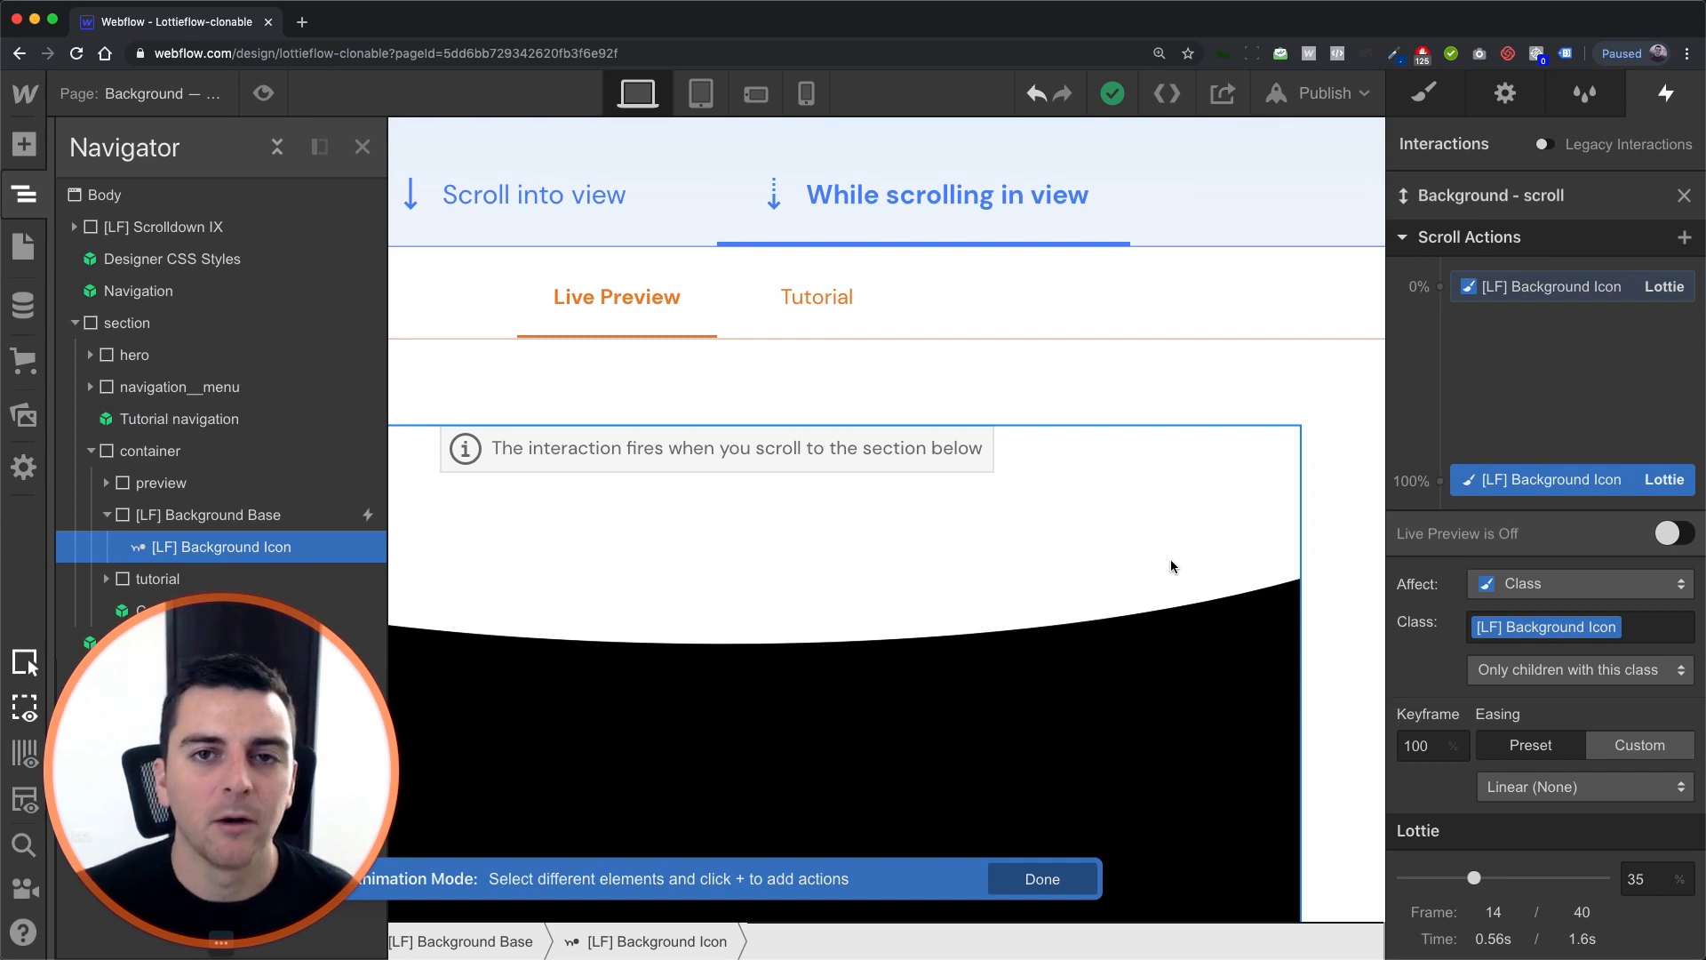
{"action": "left_click", "coordinate": [1671, 533]}
- Scroll the canvas to preview the black background shape animating
{"action": "scroll", "coordinate": [1063, 548], "scroll_direction": "up", "scroll_amount": 3}
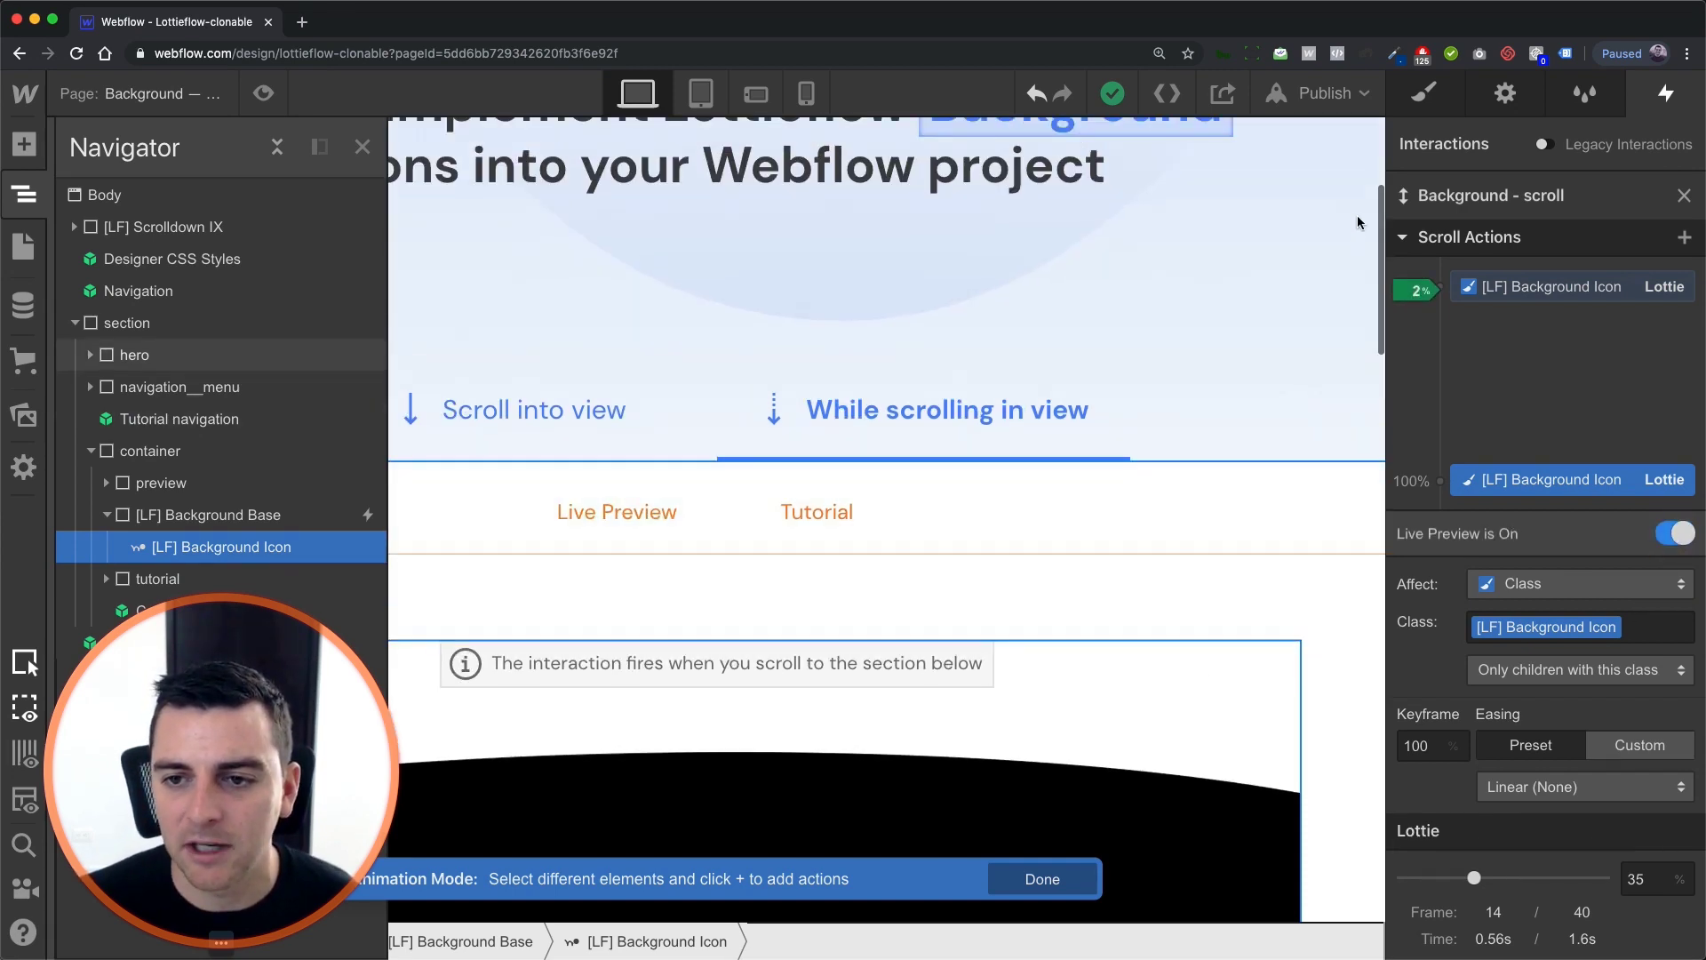
{"action": "scroll", "coordinate": [1186, 264], "scroll_direction": "down", "scroll_amount": 5}
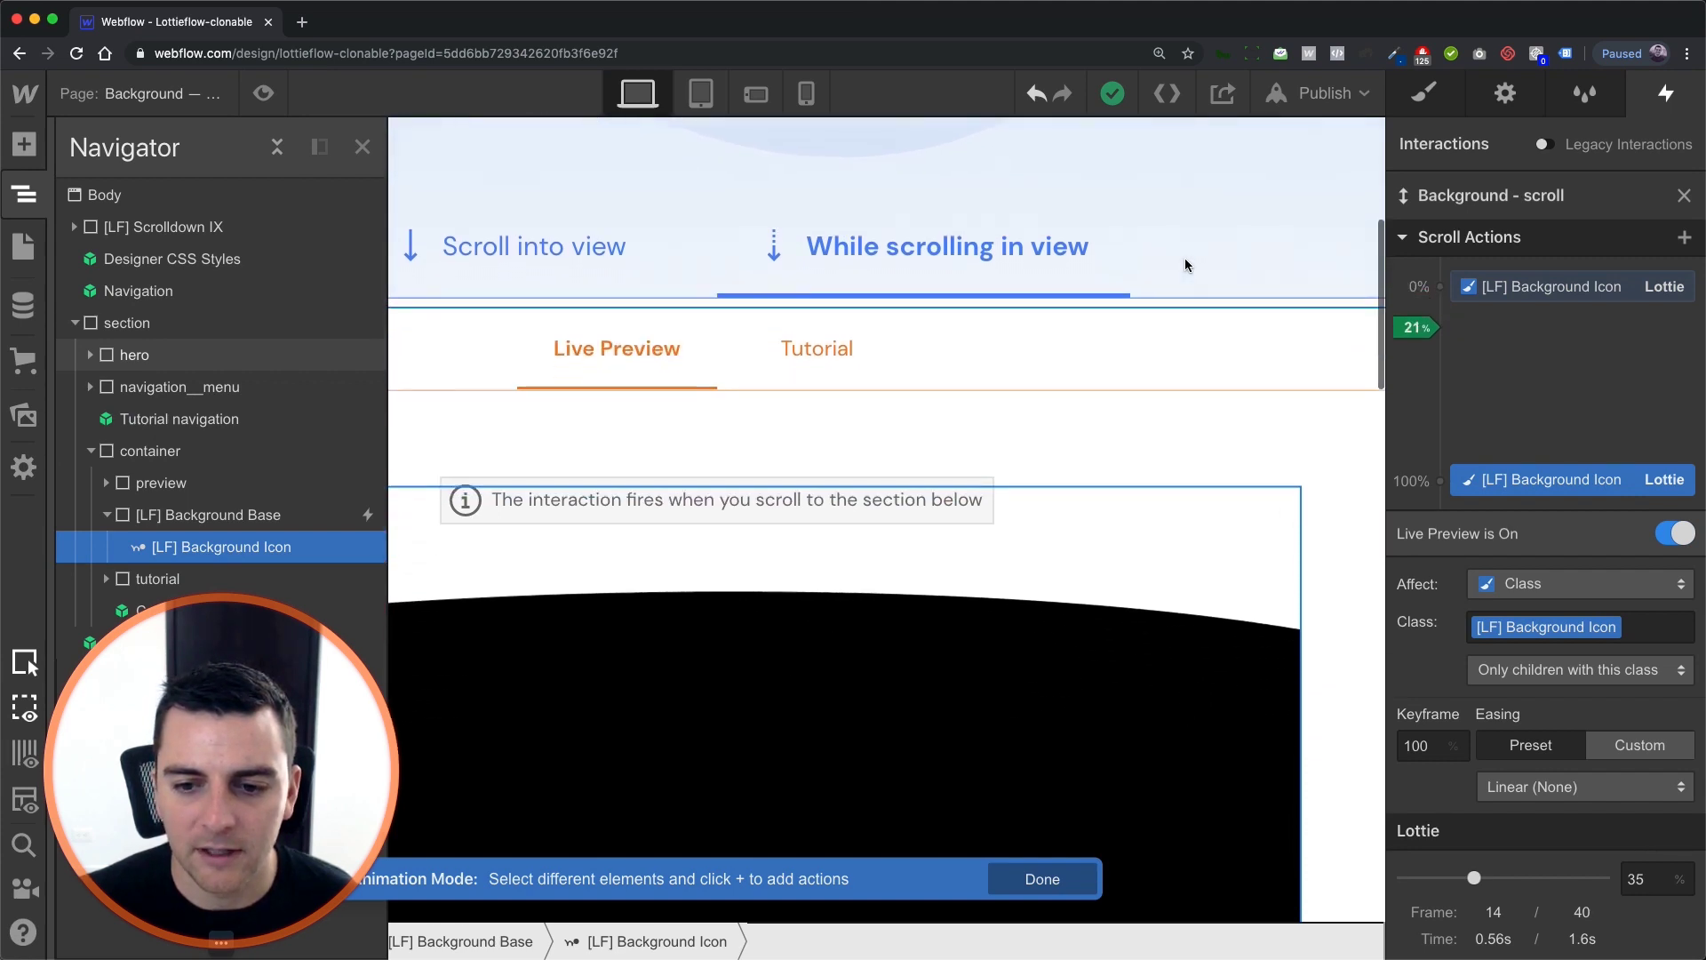
{"action": "scroll", "coordinate": [1186, 265], "scroll_direction": "down", "scroll_amount": 5}
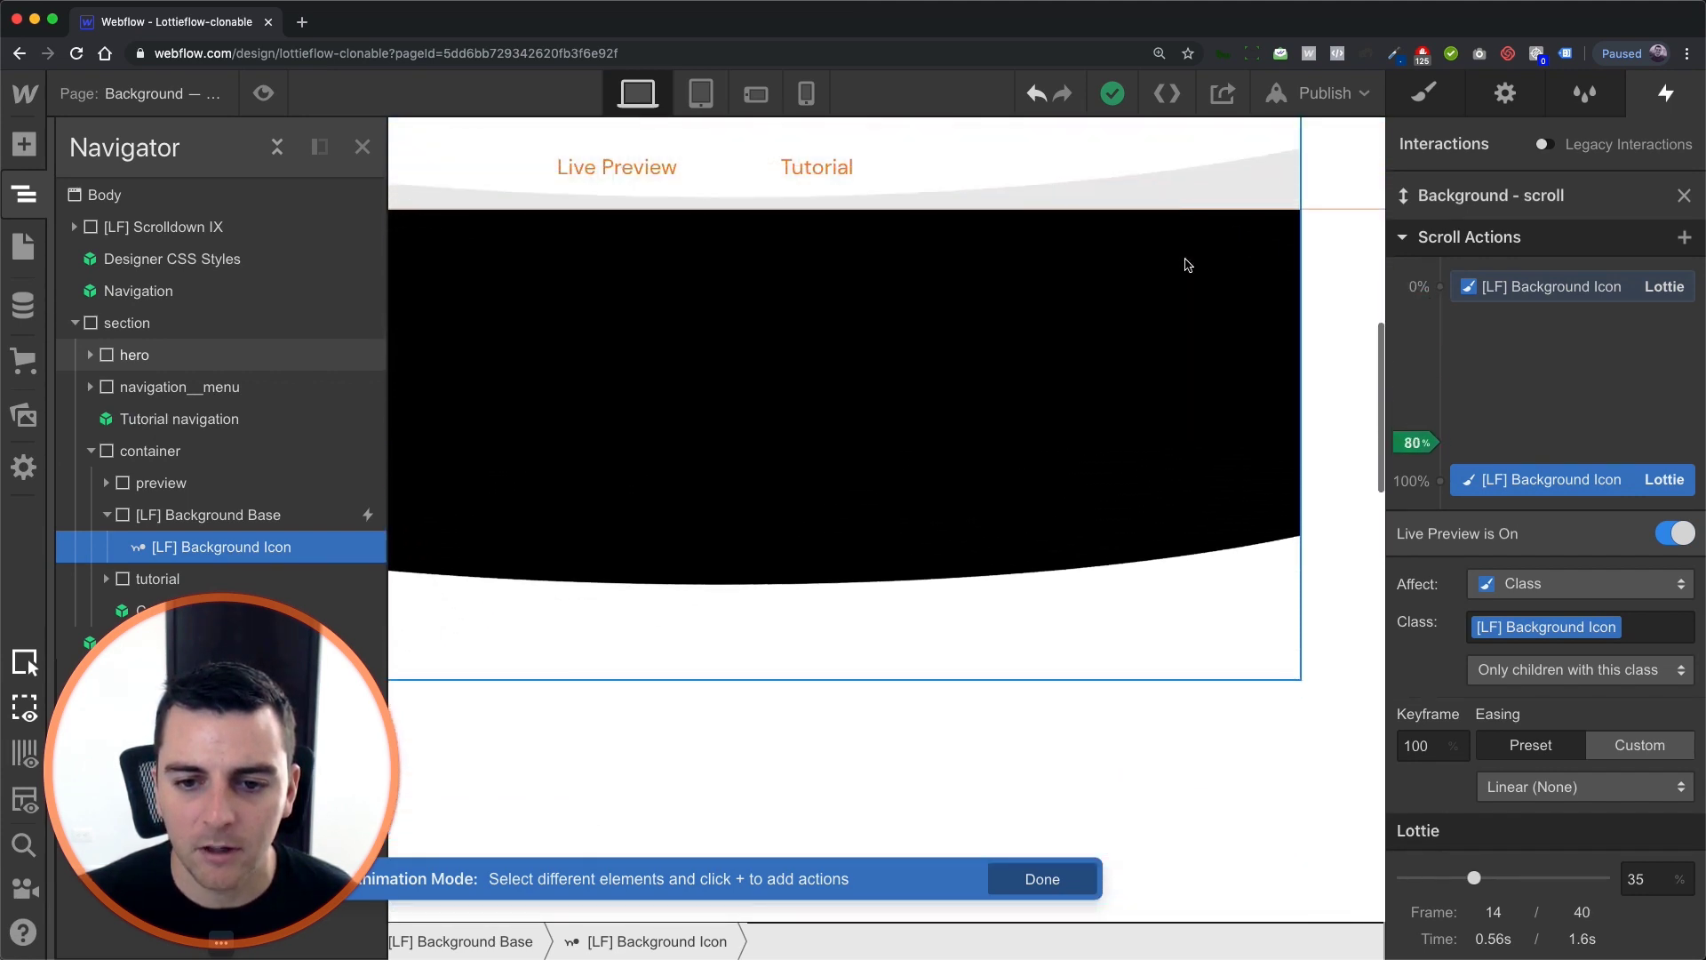
{"action": "scroll", "coordinate": [1186, 265], "scroll_direction": "up", "scroll_amount": 5}
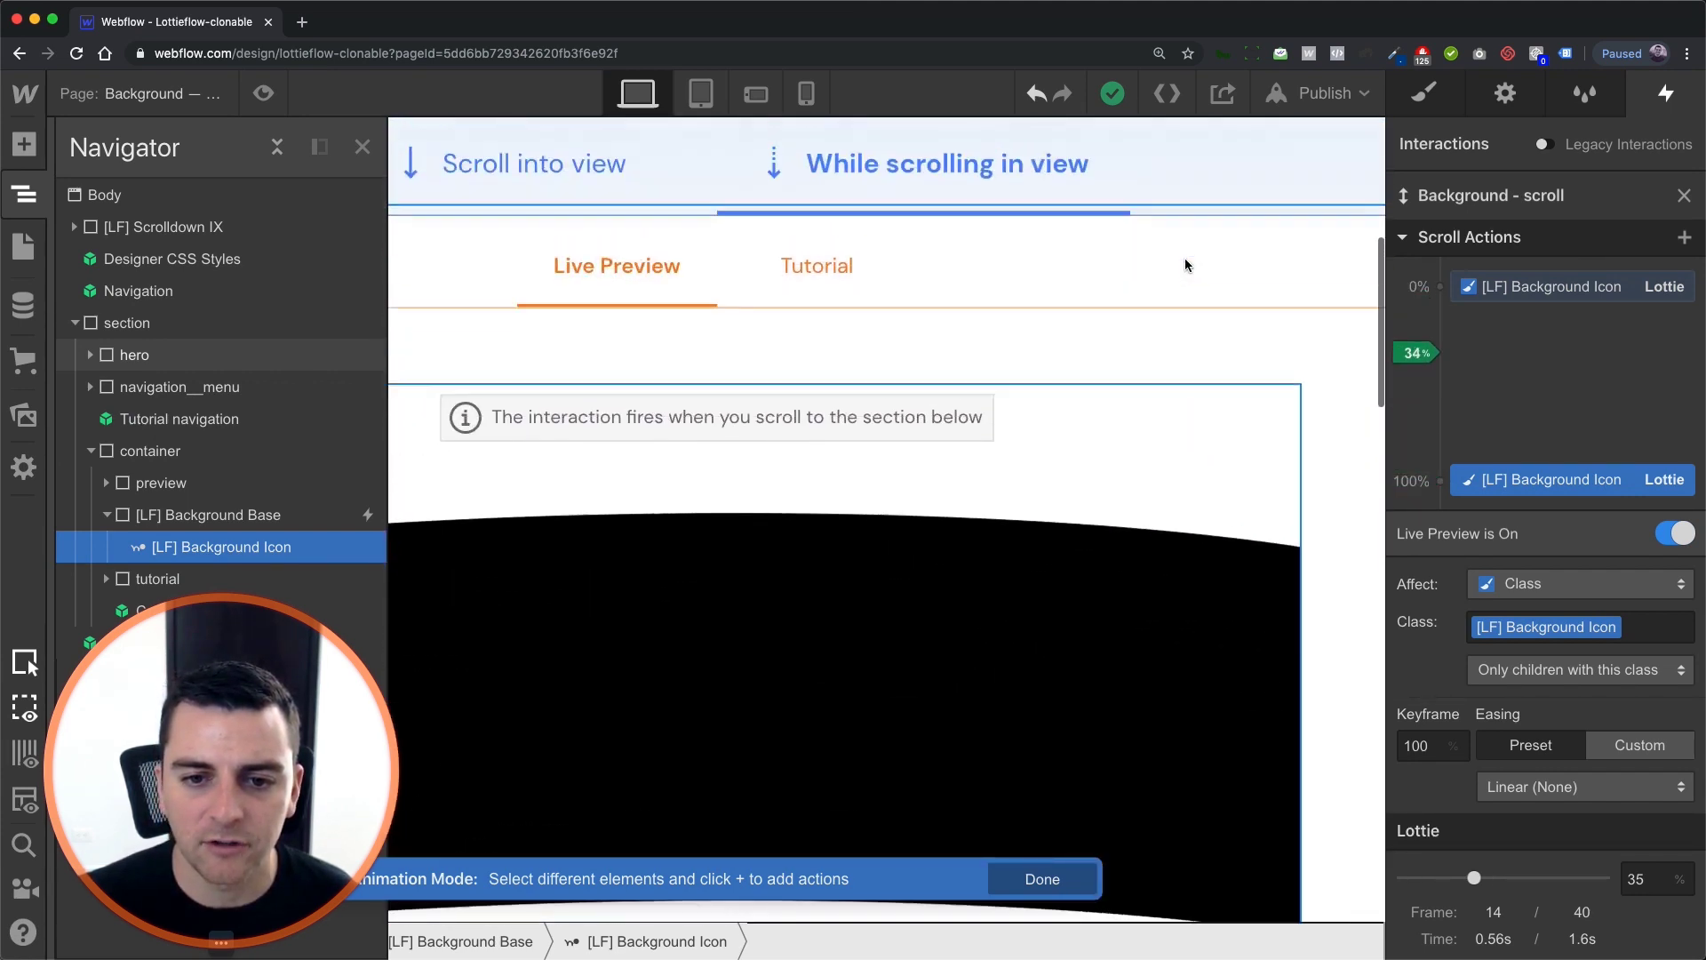
{"action": "scroll", "coordinate": [1187, 265], "scroll_direction": "down", "scroll_amount": 5}
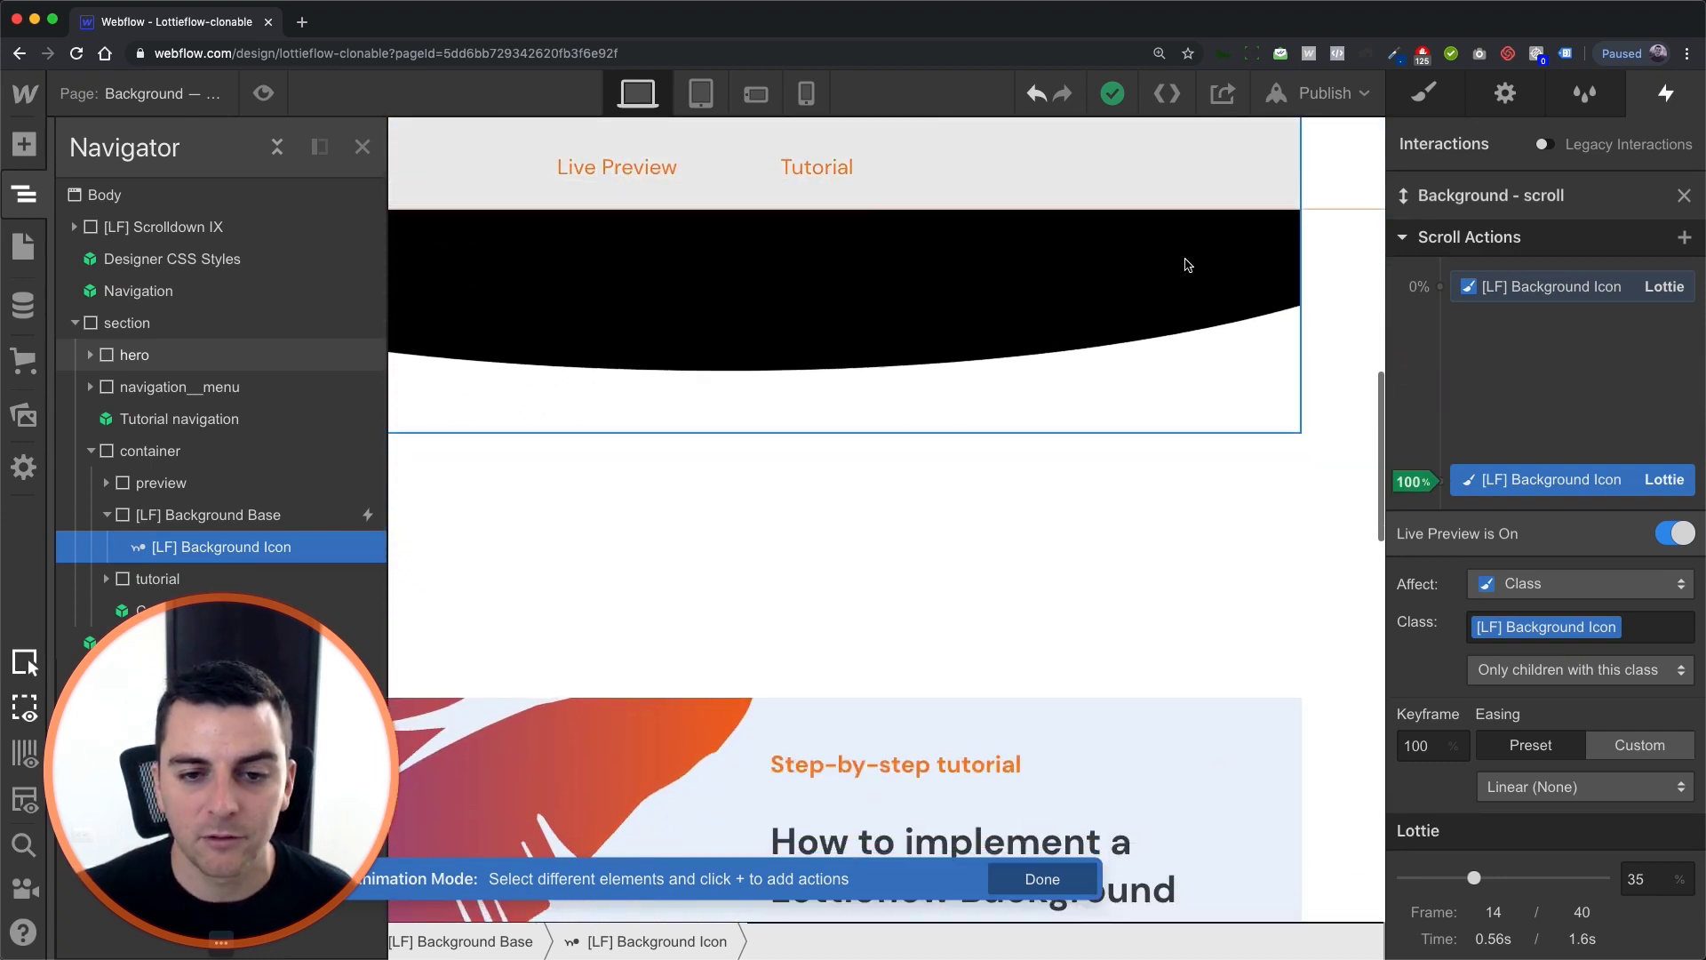
{"action": "scroll", "coordinate": [1186, 265], "scroll_direction": "up", "scroll_amount": 3}
{"action": "scroll", "coordinate": [1187, 265], "scroll_direction": "up", "scroll_amount": 3}
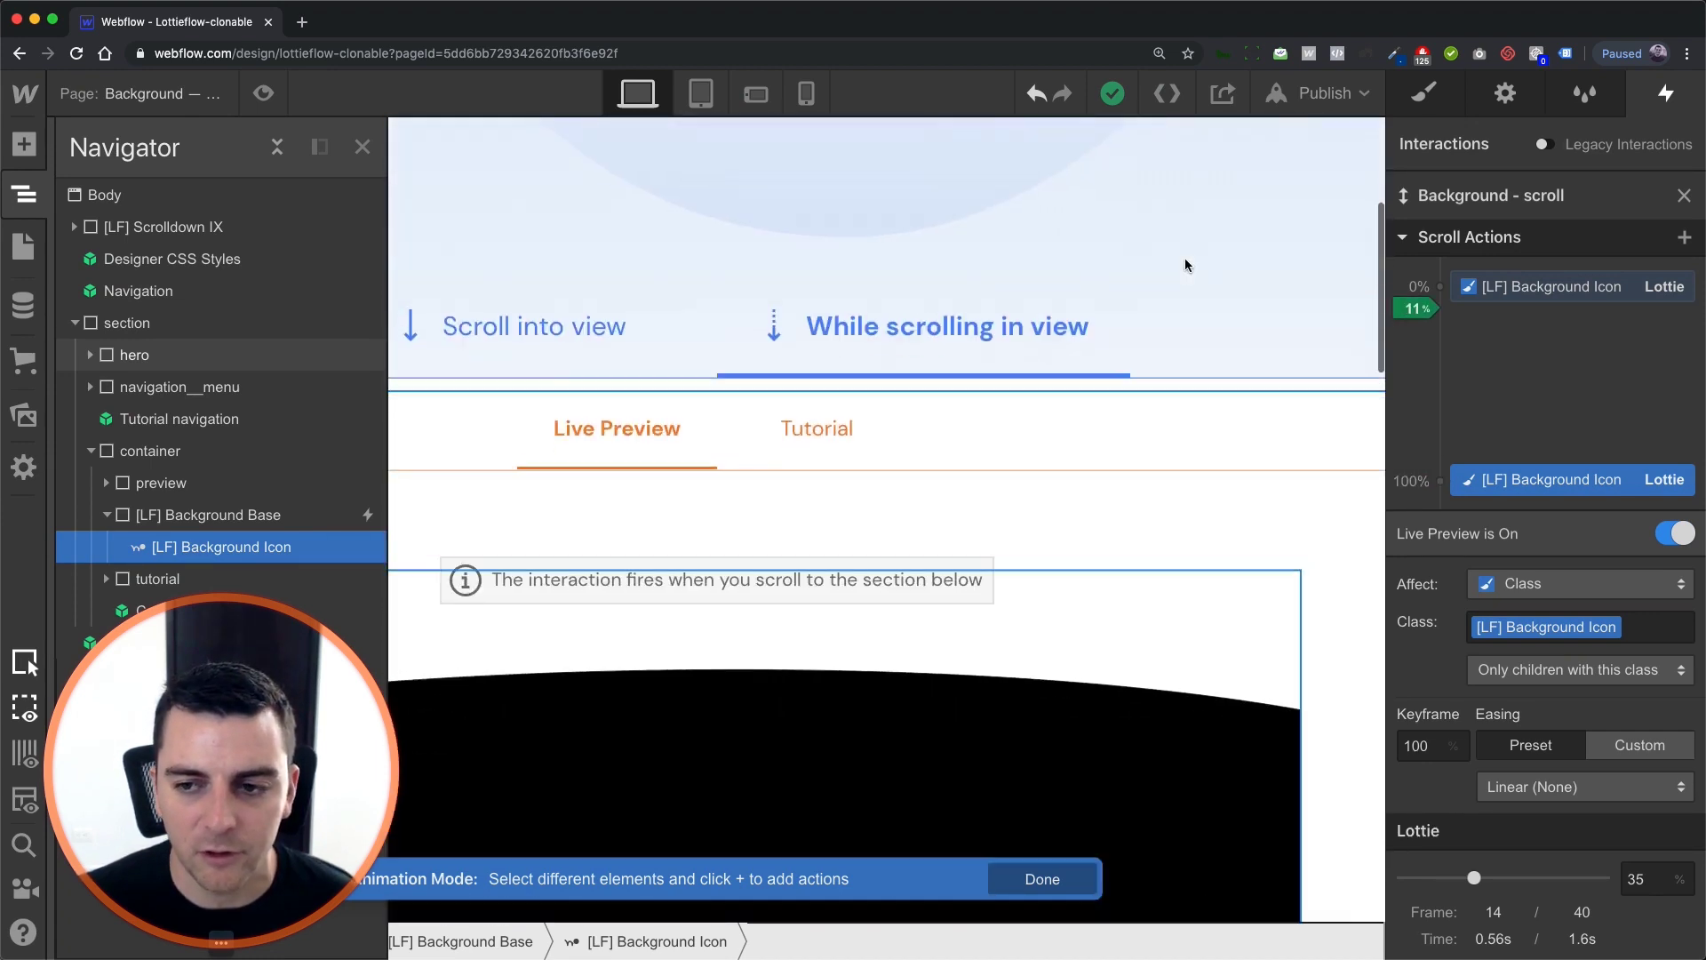
{"action": "scroll", "coordinate": [1187, 265], "scroll_direction": "down", "scroll_amount": 4}
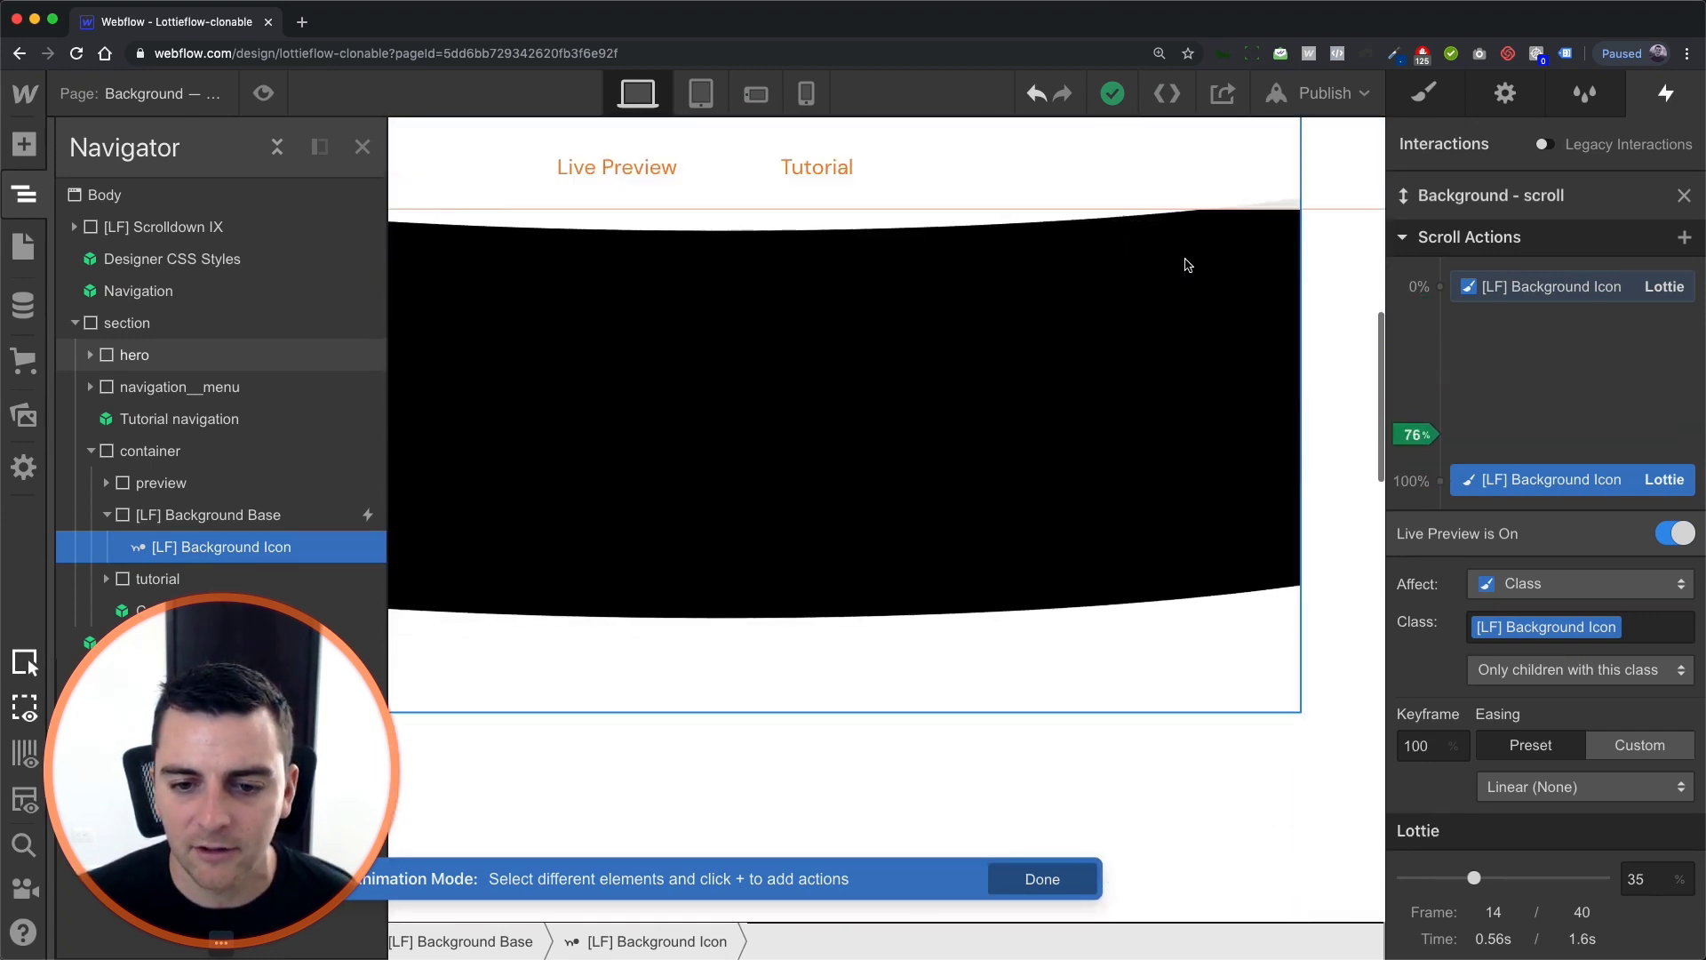
{"action": "left_click", "coordinate": [1659, 887]}
- Set the 100% keyframe's Lottie progress to 100 and test it with Live Preview while scrolling
{"action": "type", "text": "100"}
{"action": "left_click", "coordinate": [1671, 533]}
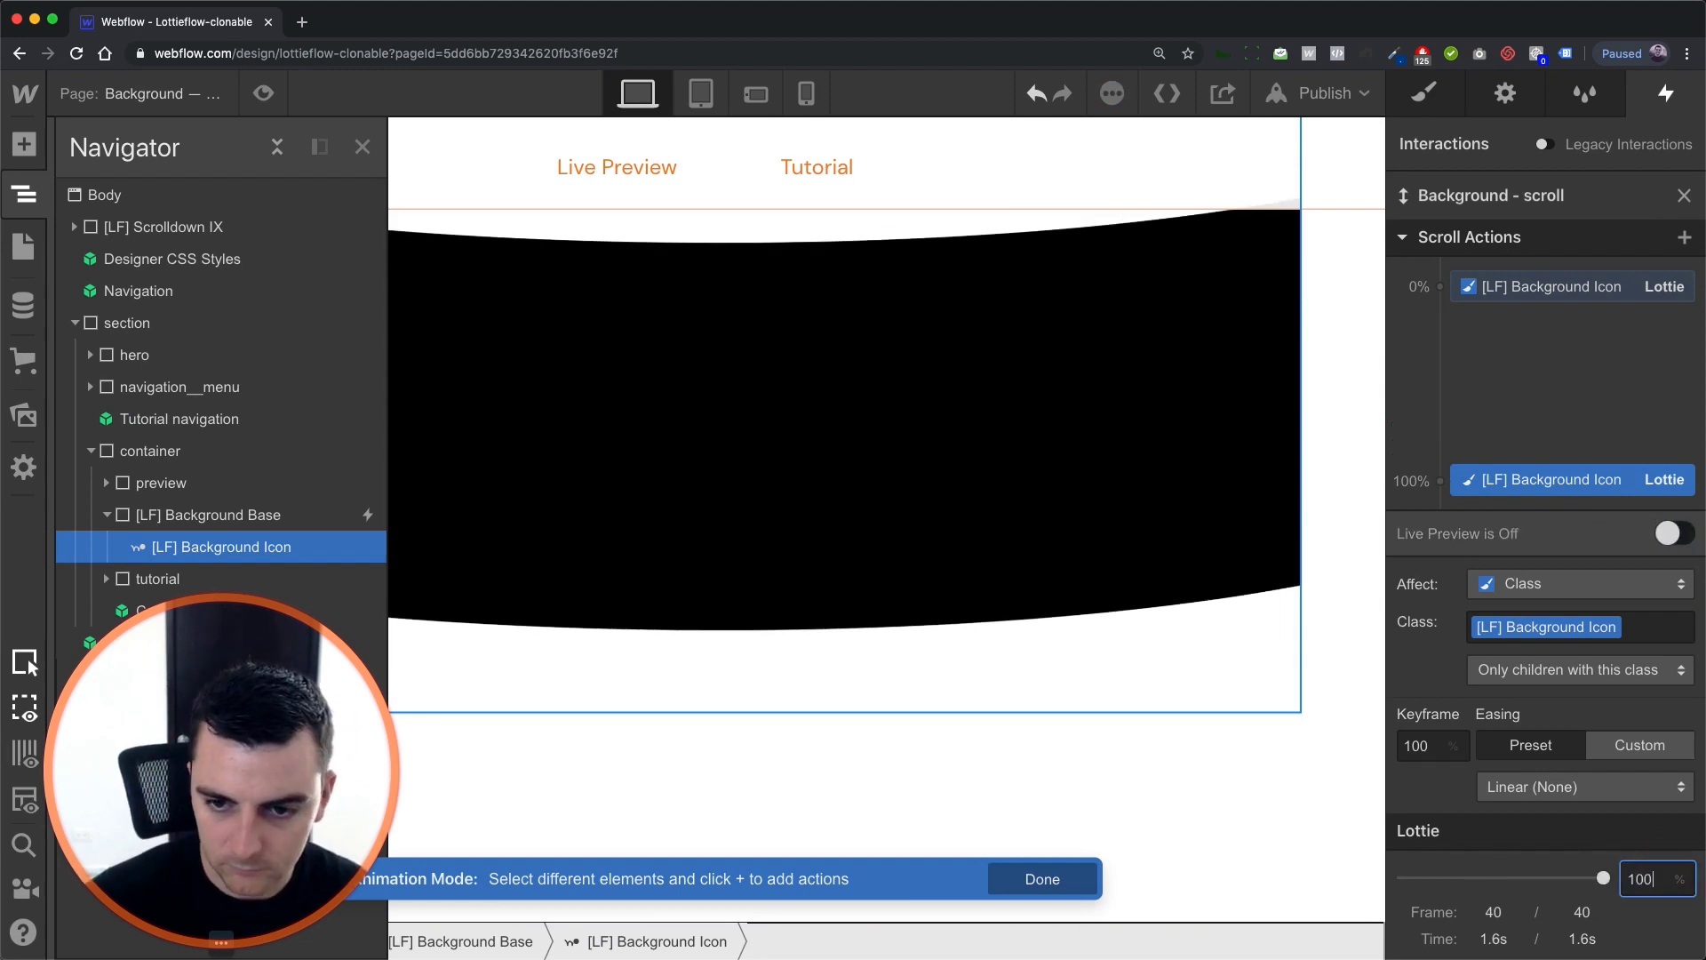
{"action": "left_click", "coordinate": [1671, 533]}
{"action": "scroll", "coordinate": [1052, 748], "scroll_direction": "up", "scroll_amount": 5}
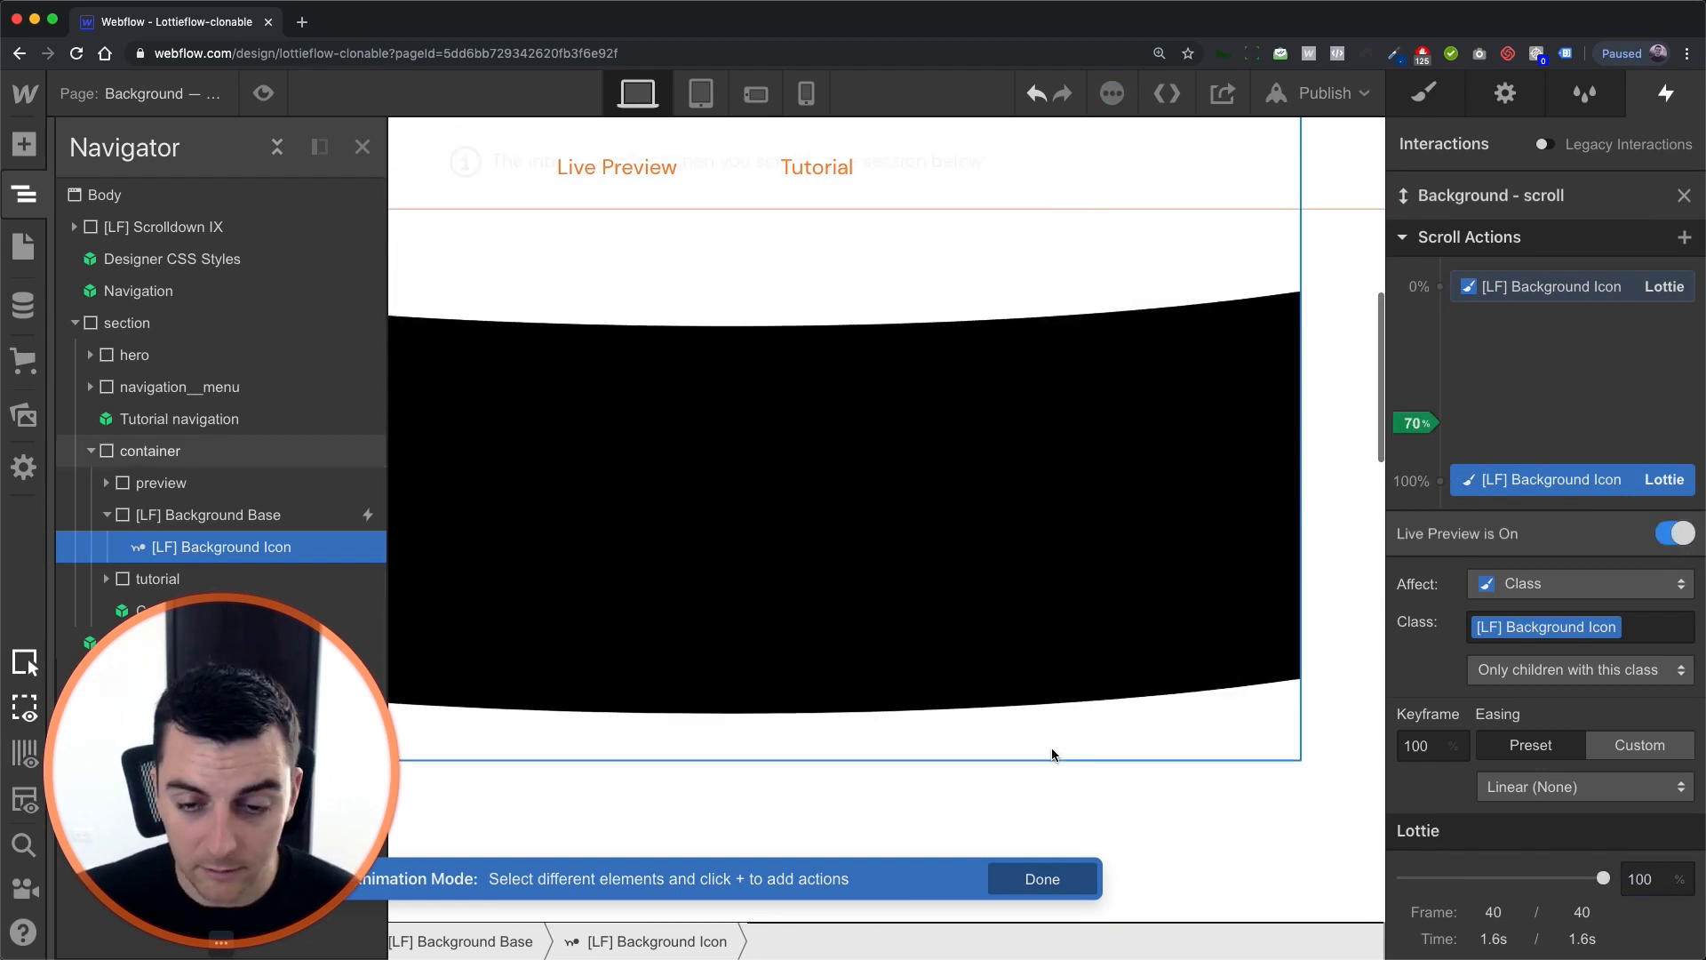
{"action": "scroll", "coordinate": [1052, 753], "scroll_direction": "down", "scroll_amount": 5}
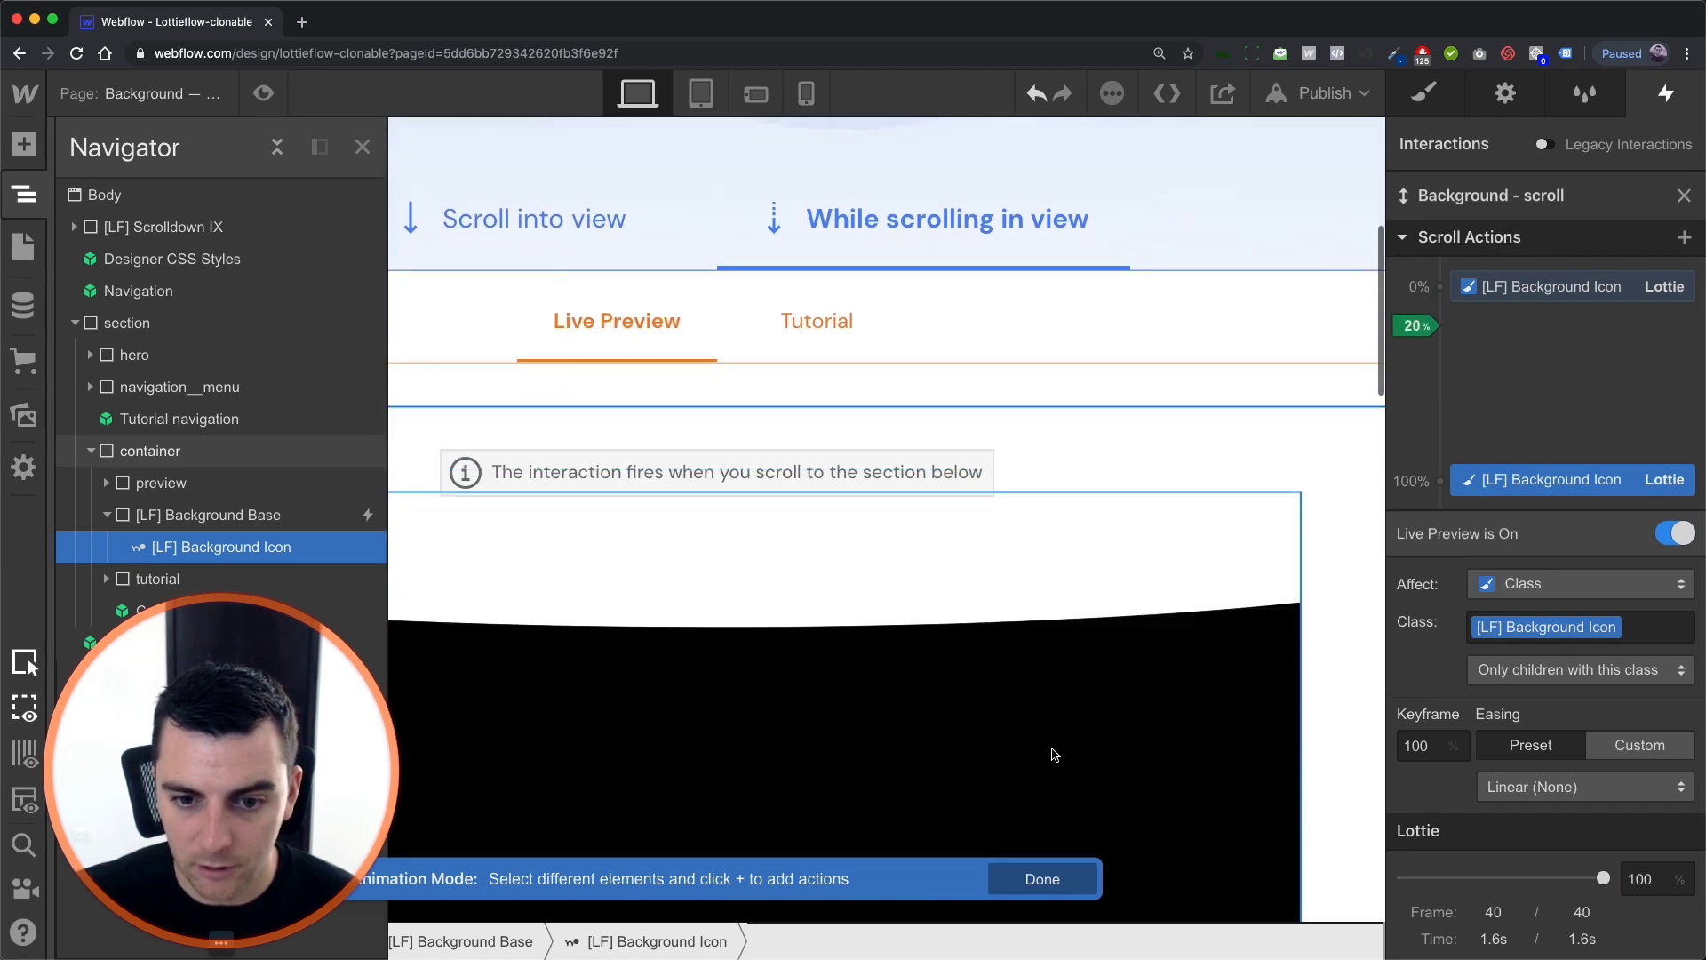
{"action": "scroll", "coordinate": [1054, 753], "scroll_direction": "down", "scroll_amount": 6}
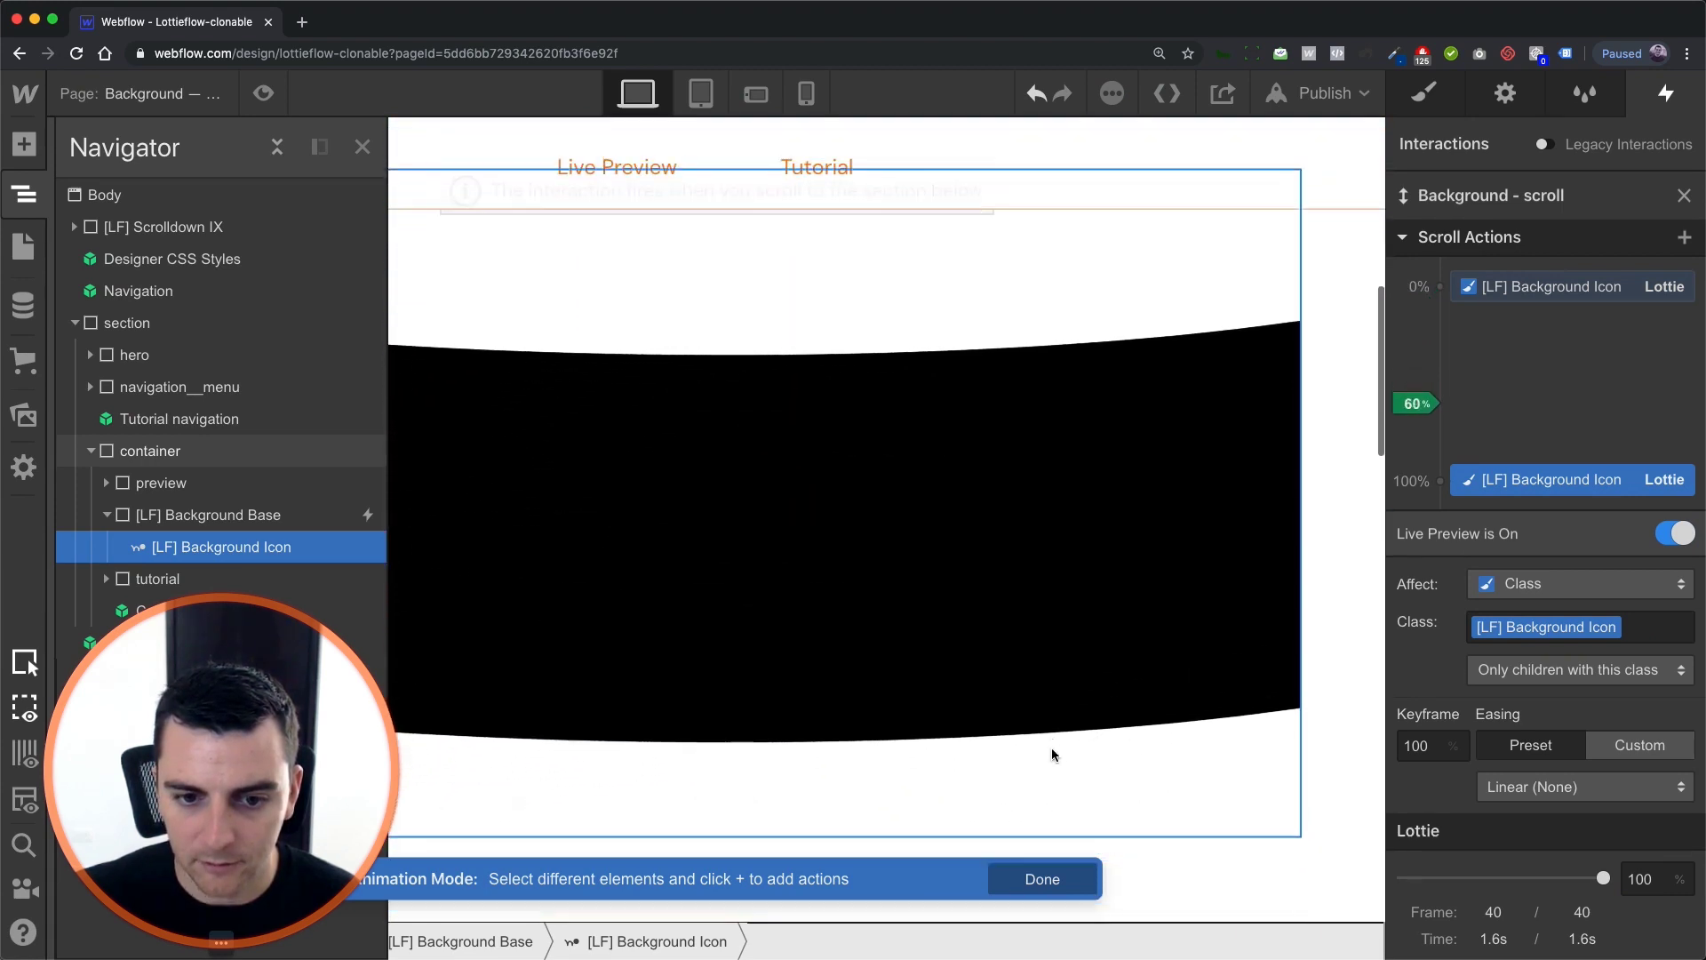
{"action": "scroll", "coordinate": [1052, 748], "scroll_direction": "up", "scroll_amount": 5}
{"action": "scroll", "coordinate": [1052, 748], "scroll_direction": "down", "scroll_amount": 8}
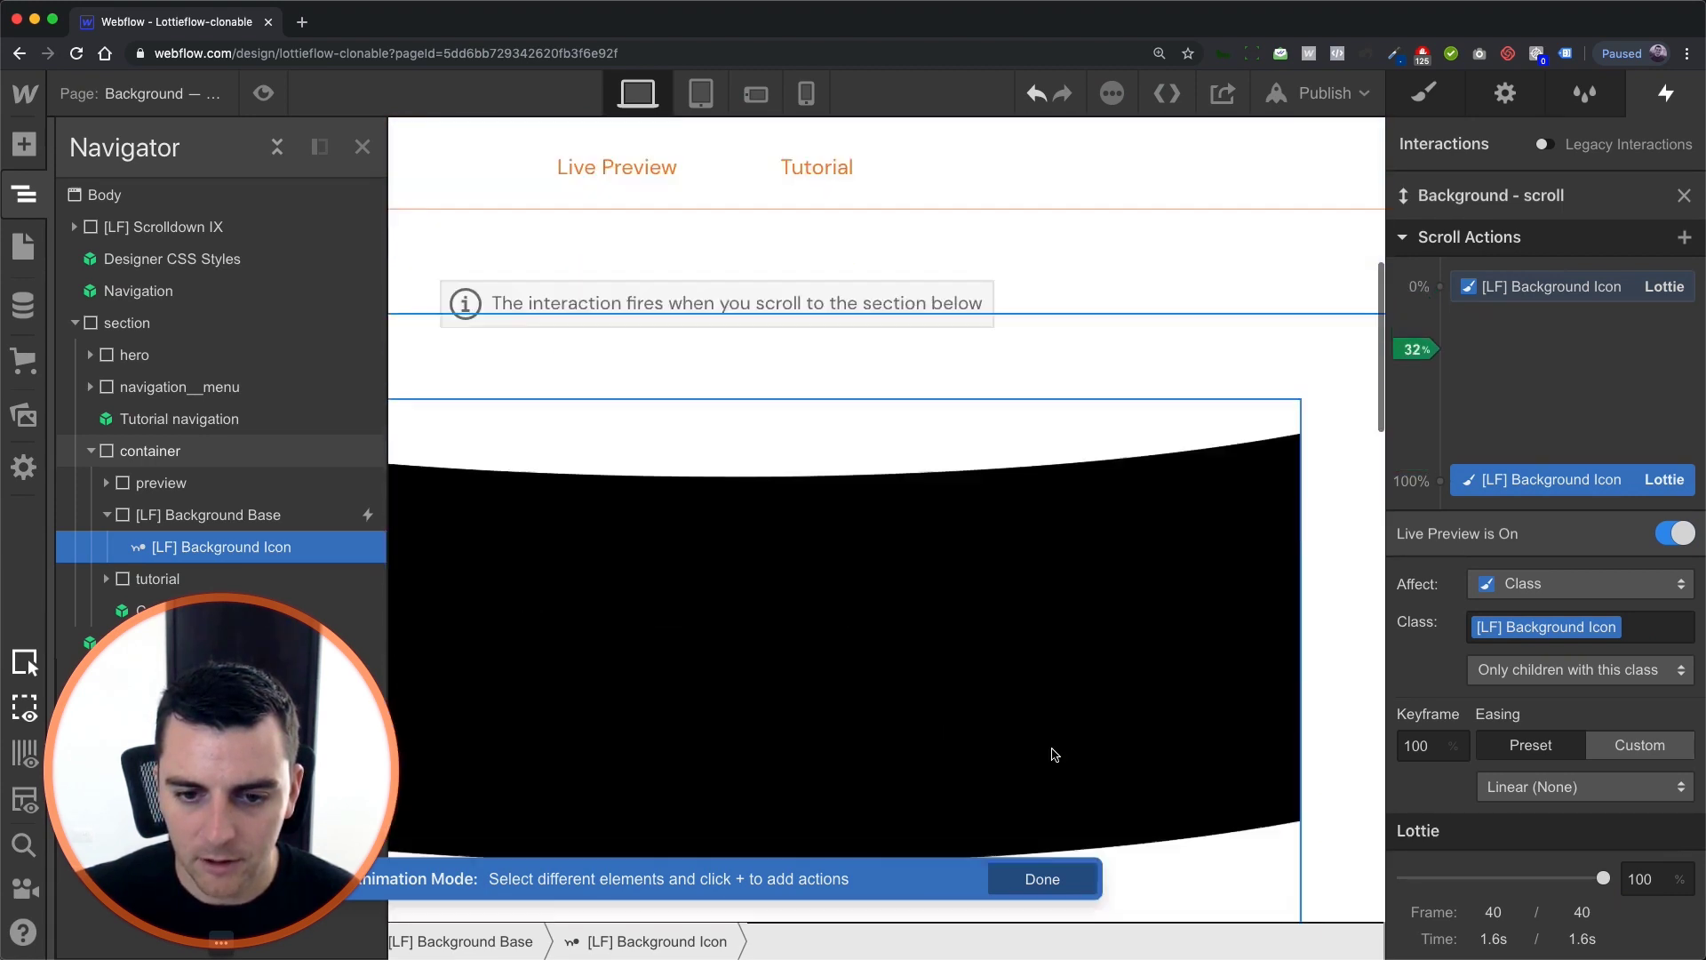
{"action": "scroll", "coordinate": [1053, 748], "scroll_direction": "up", "scroll_amount": 6}
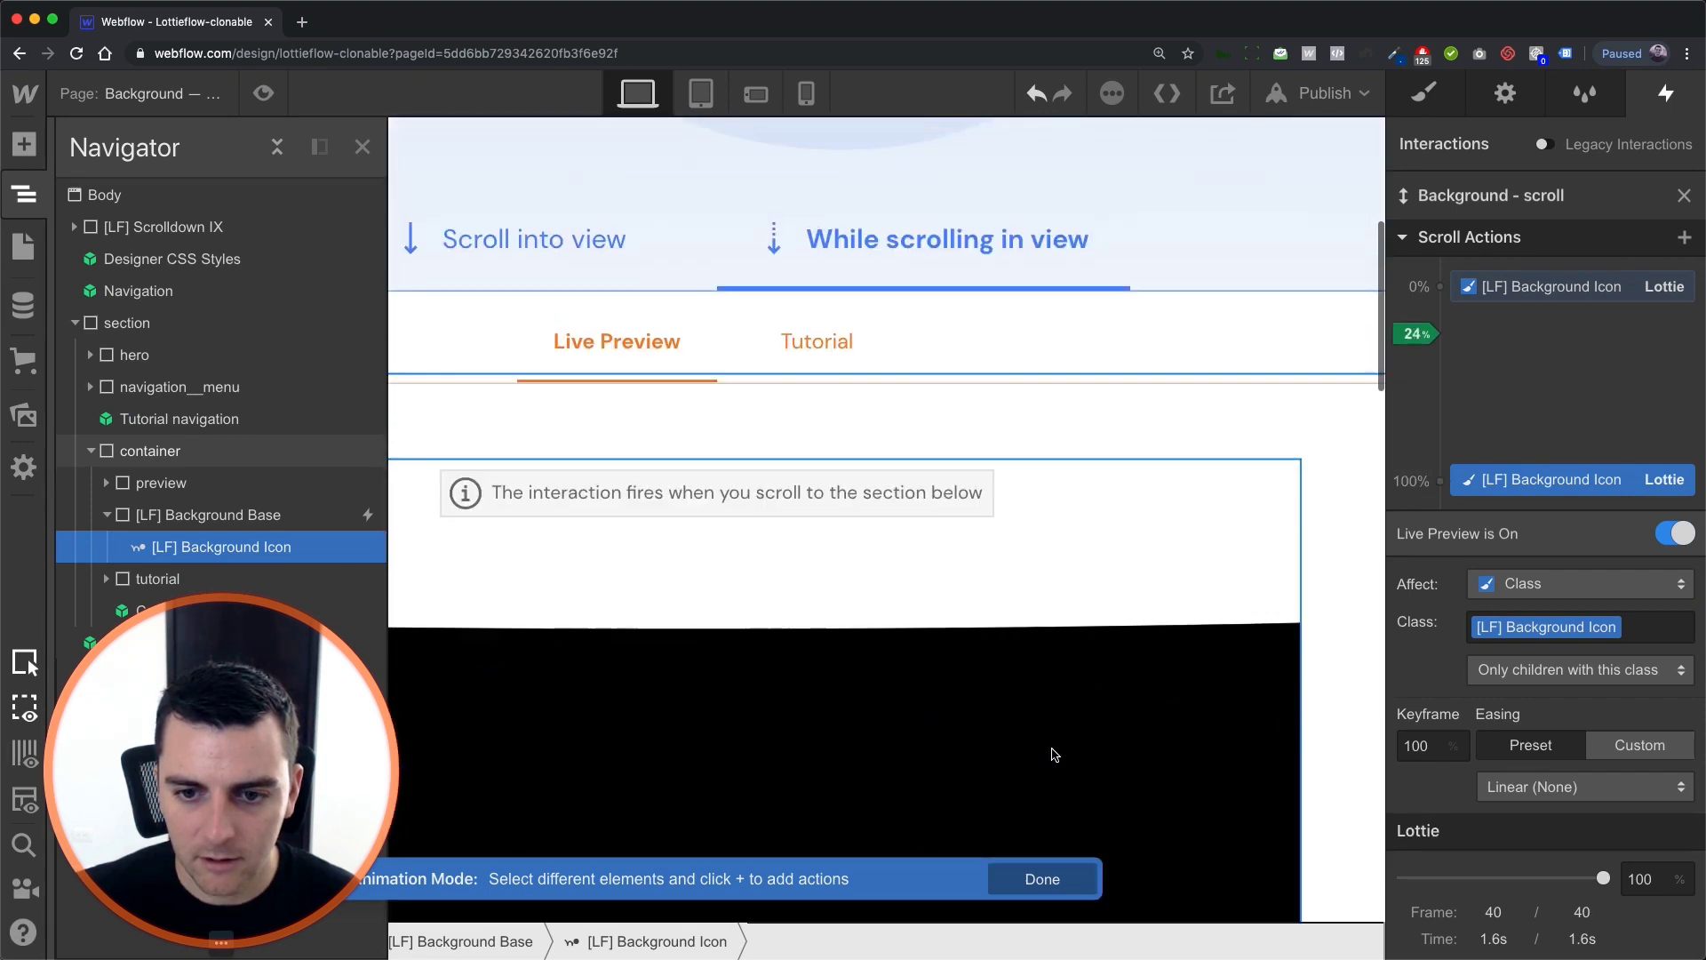
{"action": "scroll", "coordinate": [1054, 750], "scroll_direction": "down", "scroll_amount": 5}
- Set the 100% keyframe's Lottie progress back to 35%
{"action": "double_click", "coordinate": [1661, 878]}
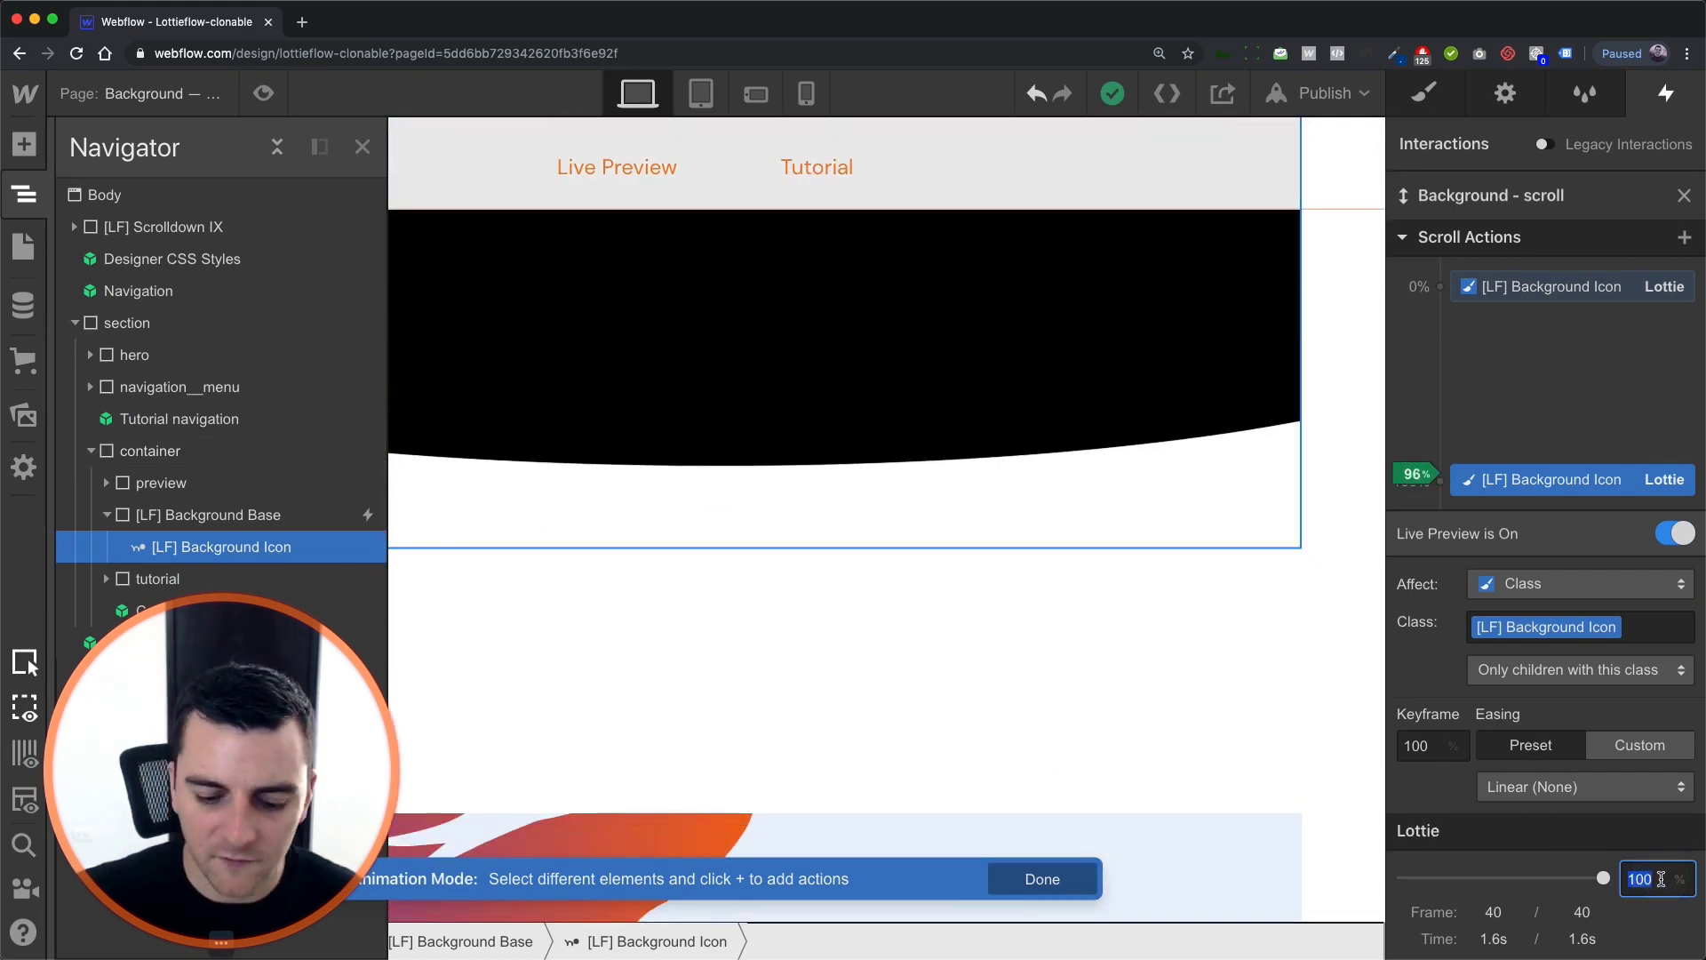
{"action": "type", "text": "35"}
{"action": "key", "text": "Return"}
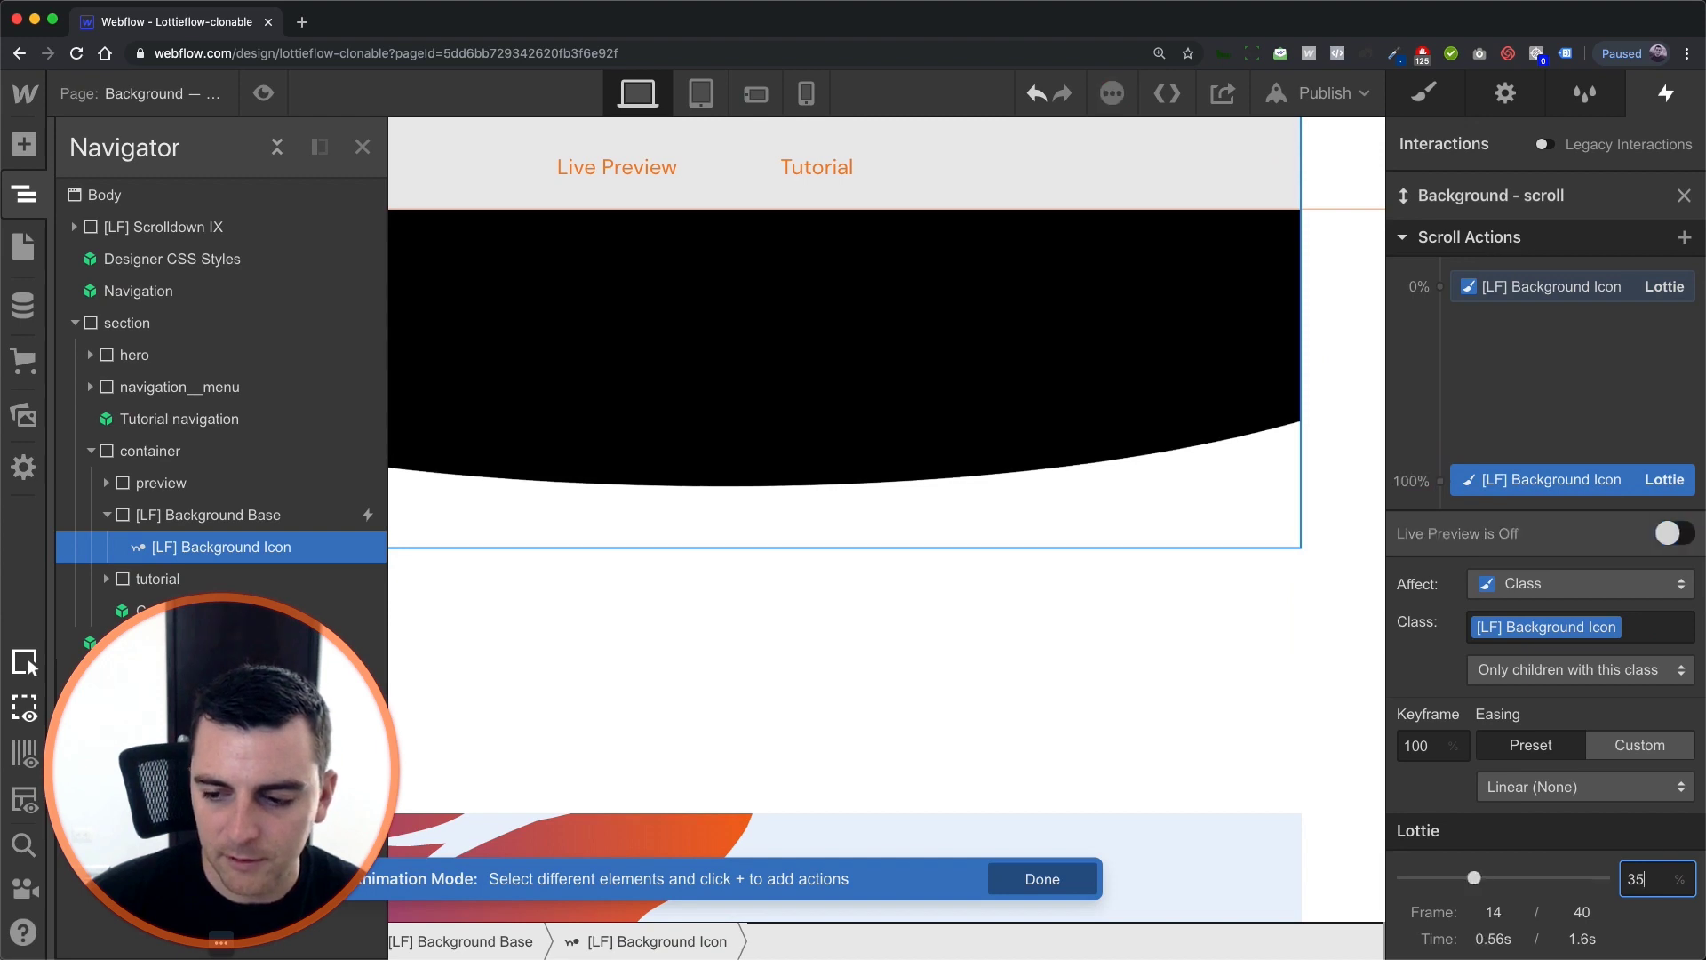
{"action": "scroll", "coordinate": [1020, 754], "scroll_direction": "up", "scroll_amount": 4}
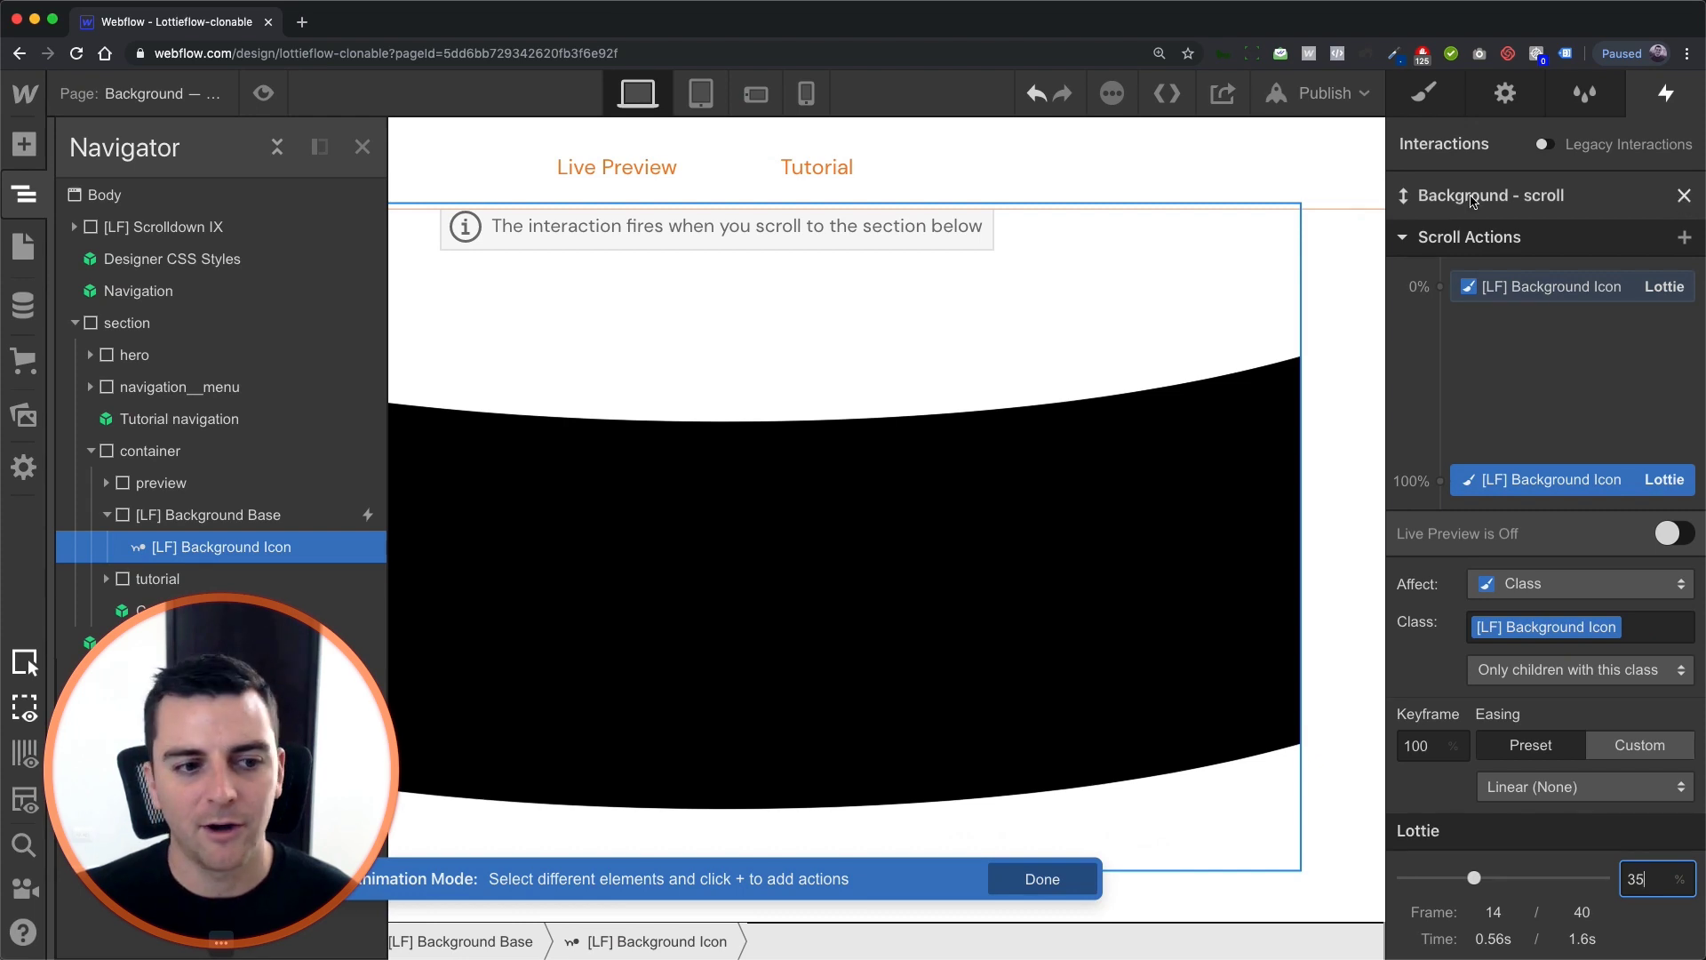
- Close the Background - scroll editor and review boundaries: starts entering to starts exiting
{"action": "left_click", "coordinate": [213, 515]}
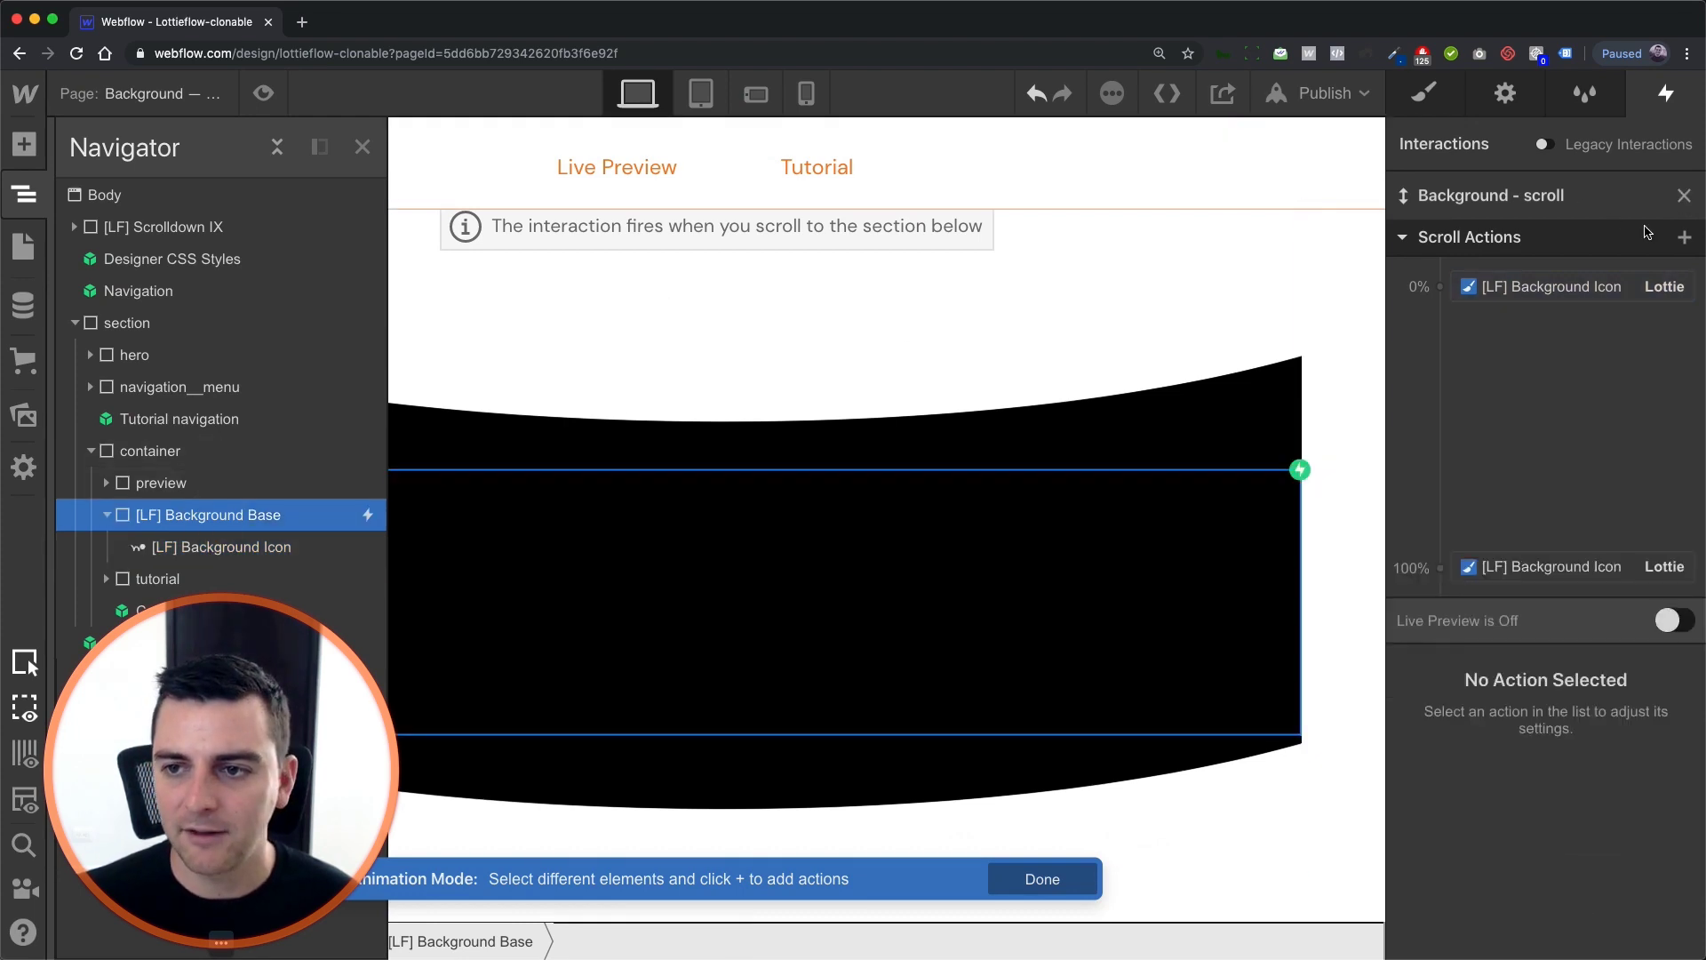
{"action": "left_click", "coordinate": [1684, 195]}
{"action": "left_click", "coordinate": [1513, 404]}
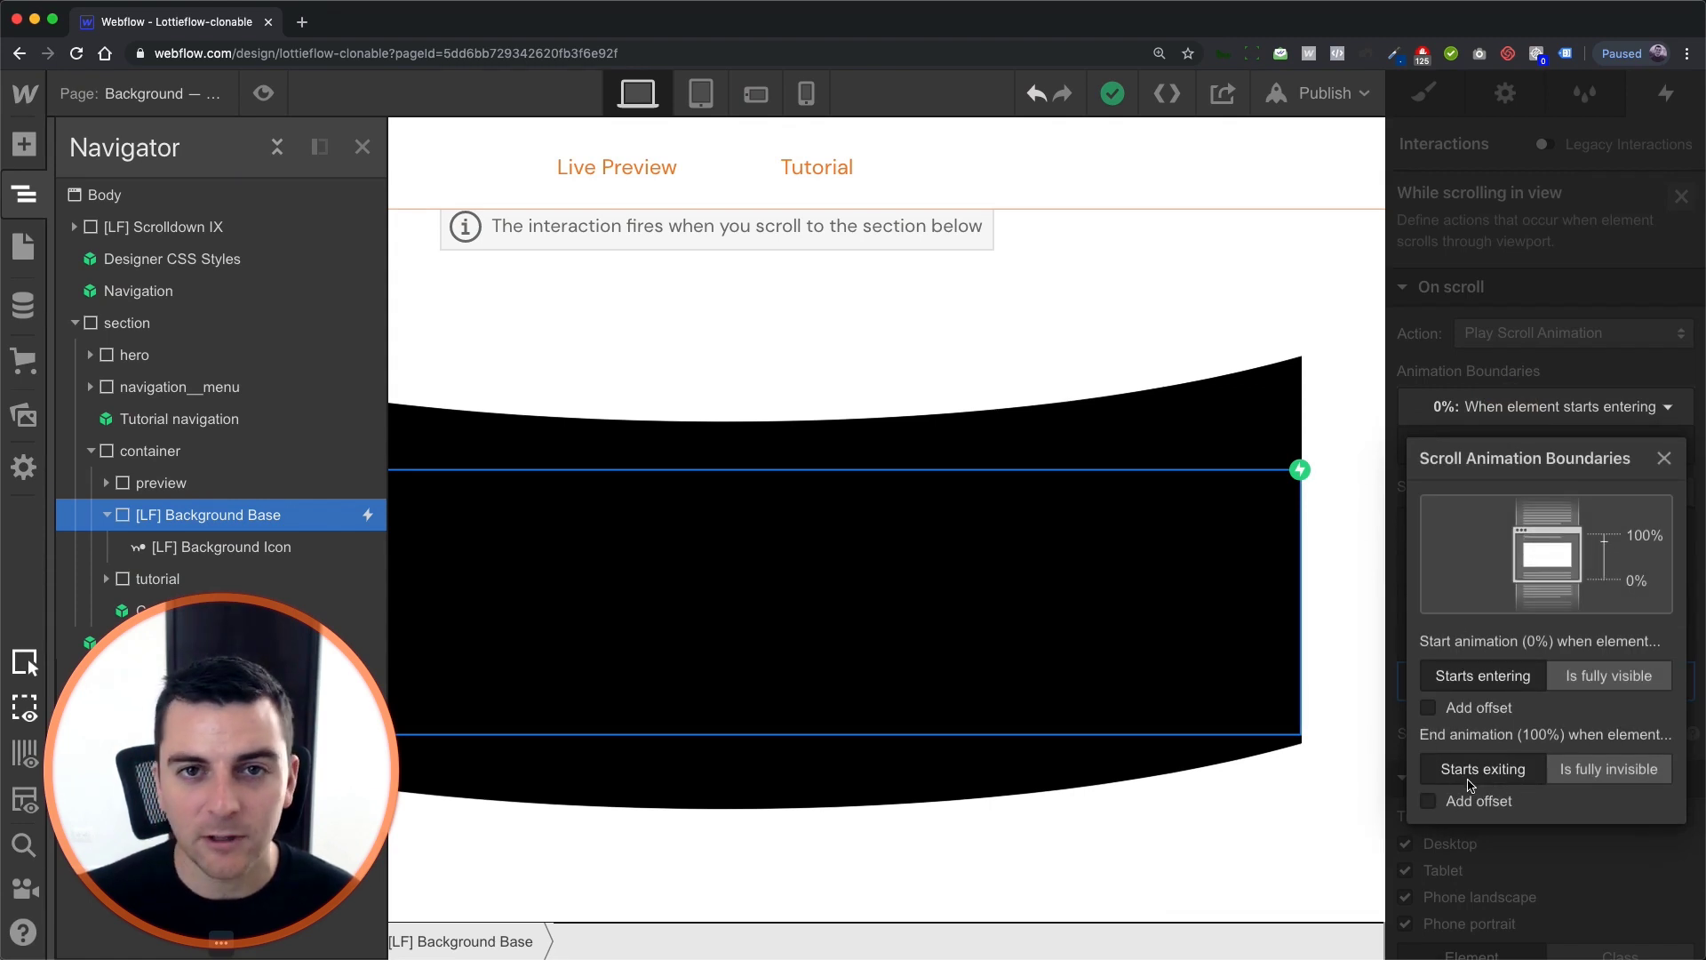
{"action": "left_click", "coordinate": [1664, 457]}
{"action": "scroll", "coordinate": [947, 343], "scroll_direction": "down", "scroll_amount": 5}
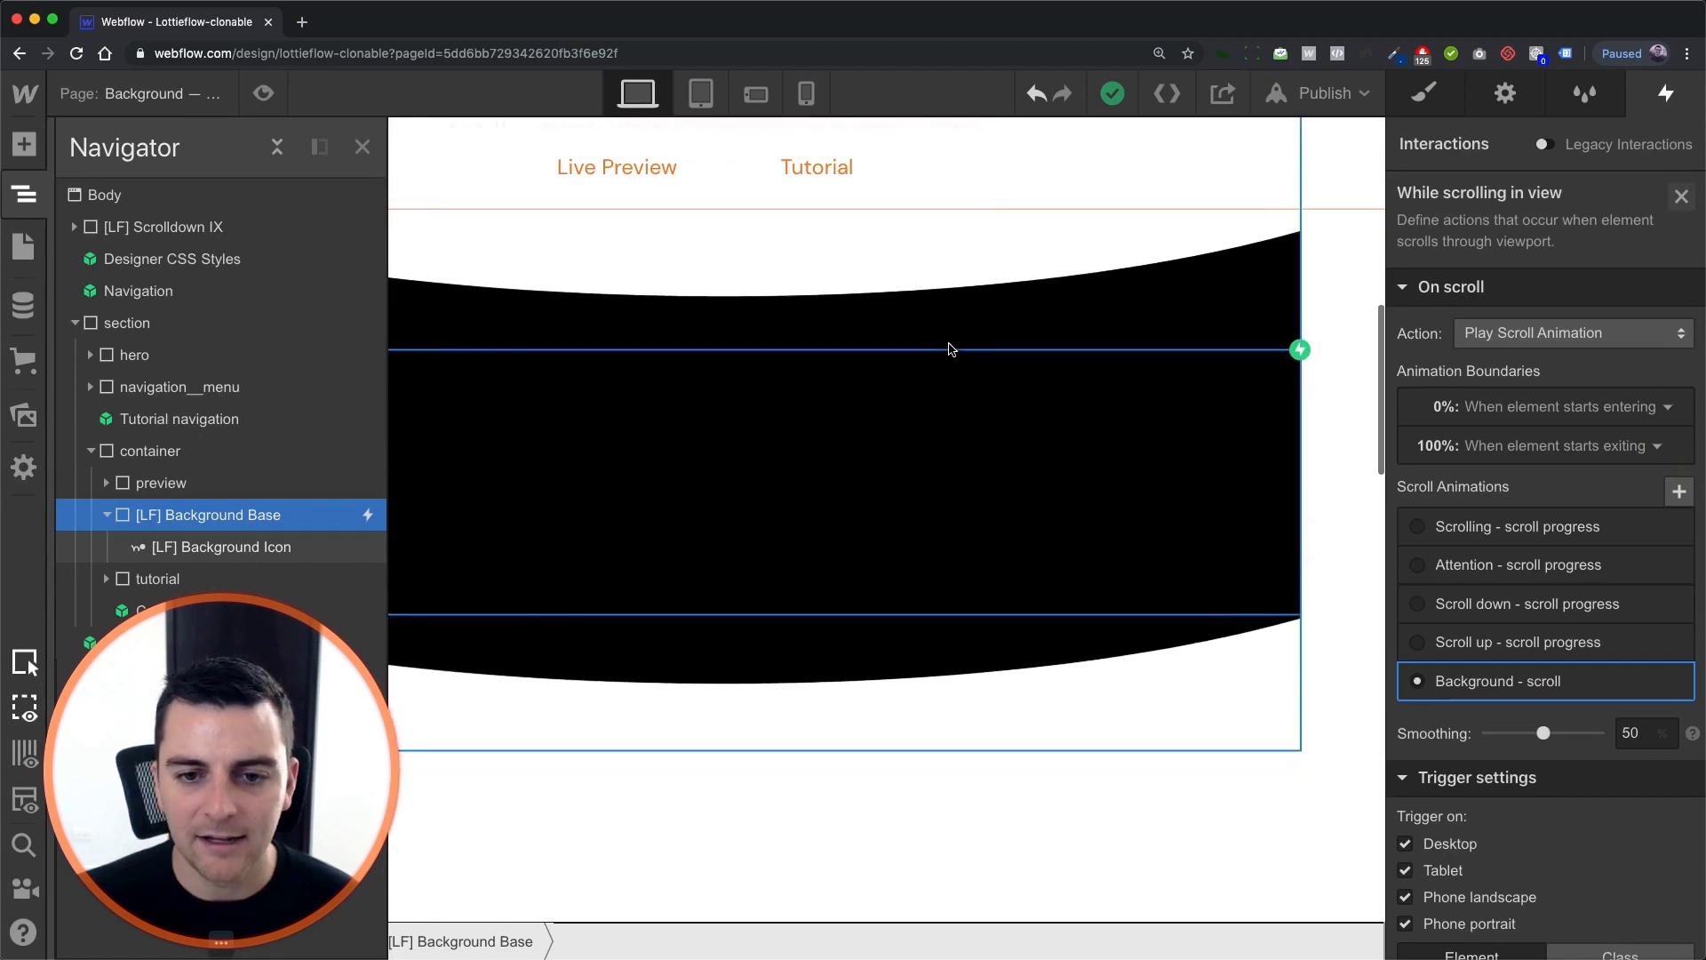
{"action": "scroll", "coordinate": [949, 348], "scroll_direction": "up", "scroll_amount": 4}
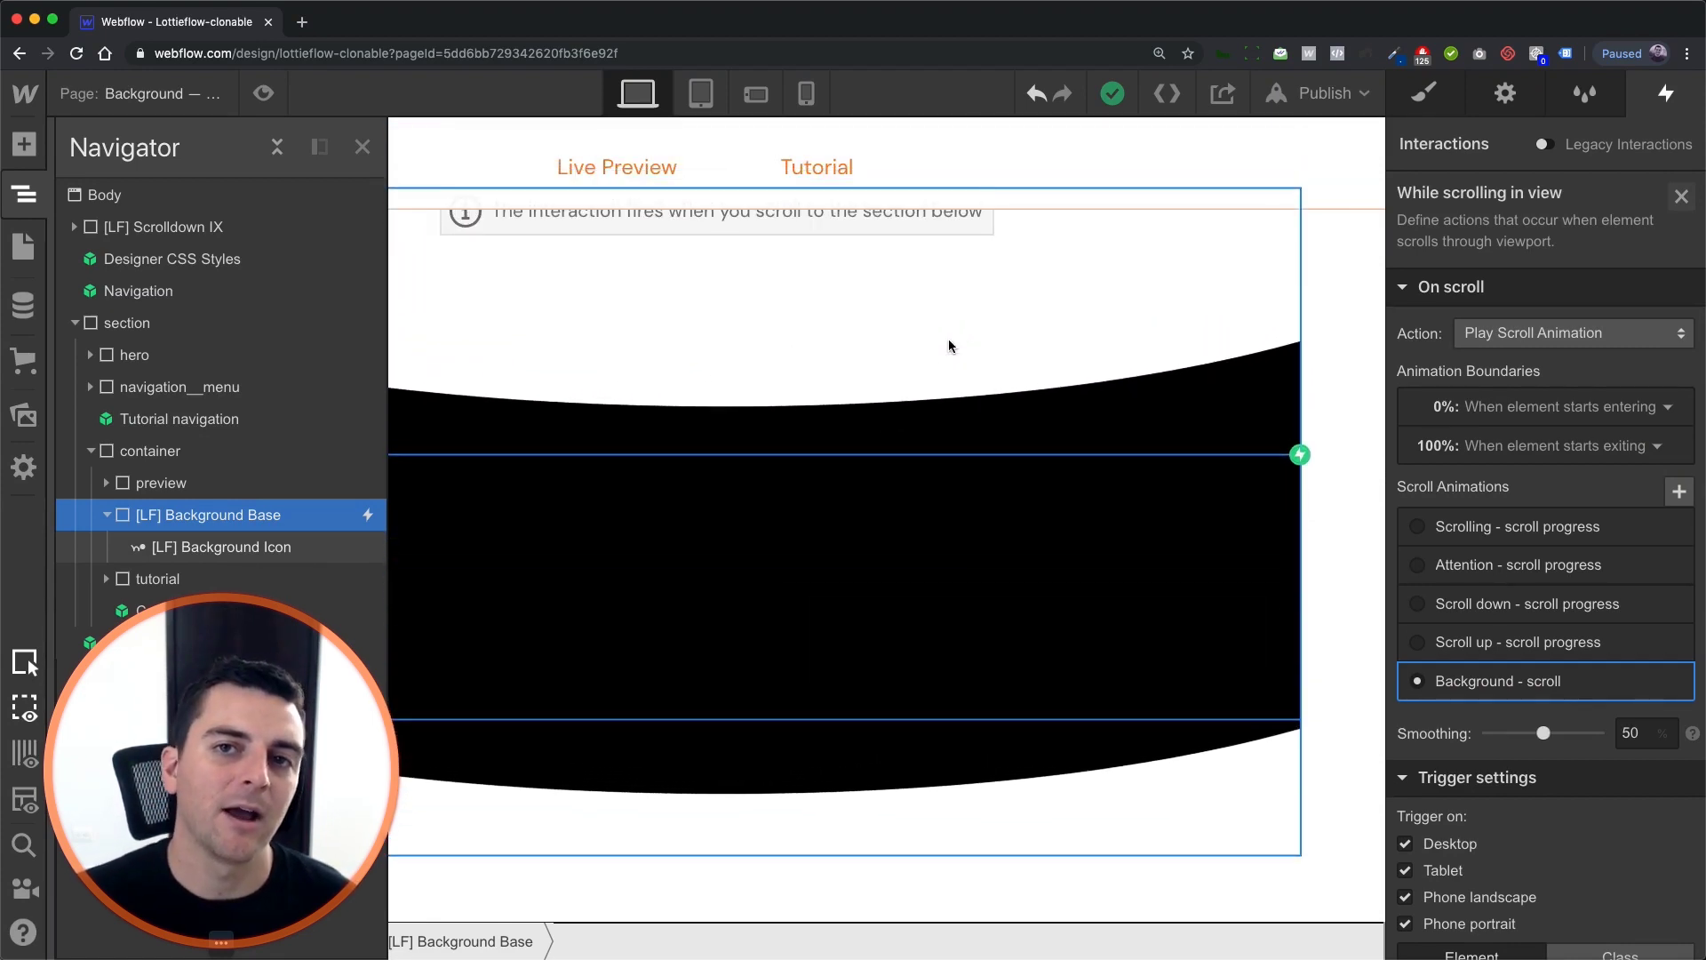
- Scroll to the top and select the hero section with the Lottieflow heading
{"action": "scroll", "coordinate": [949, 345], "scroll_direction": "up", "scroll_amount": 7}
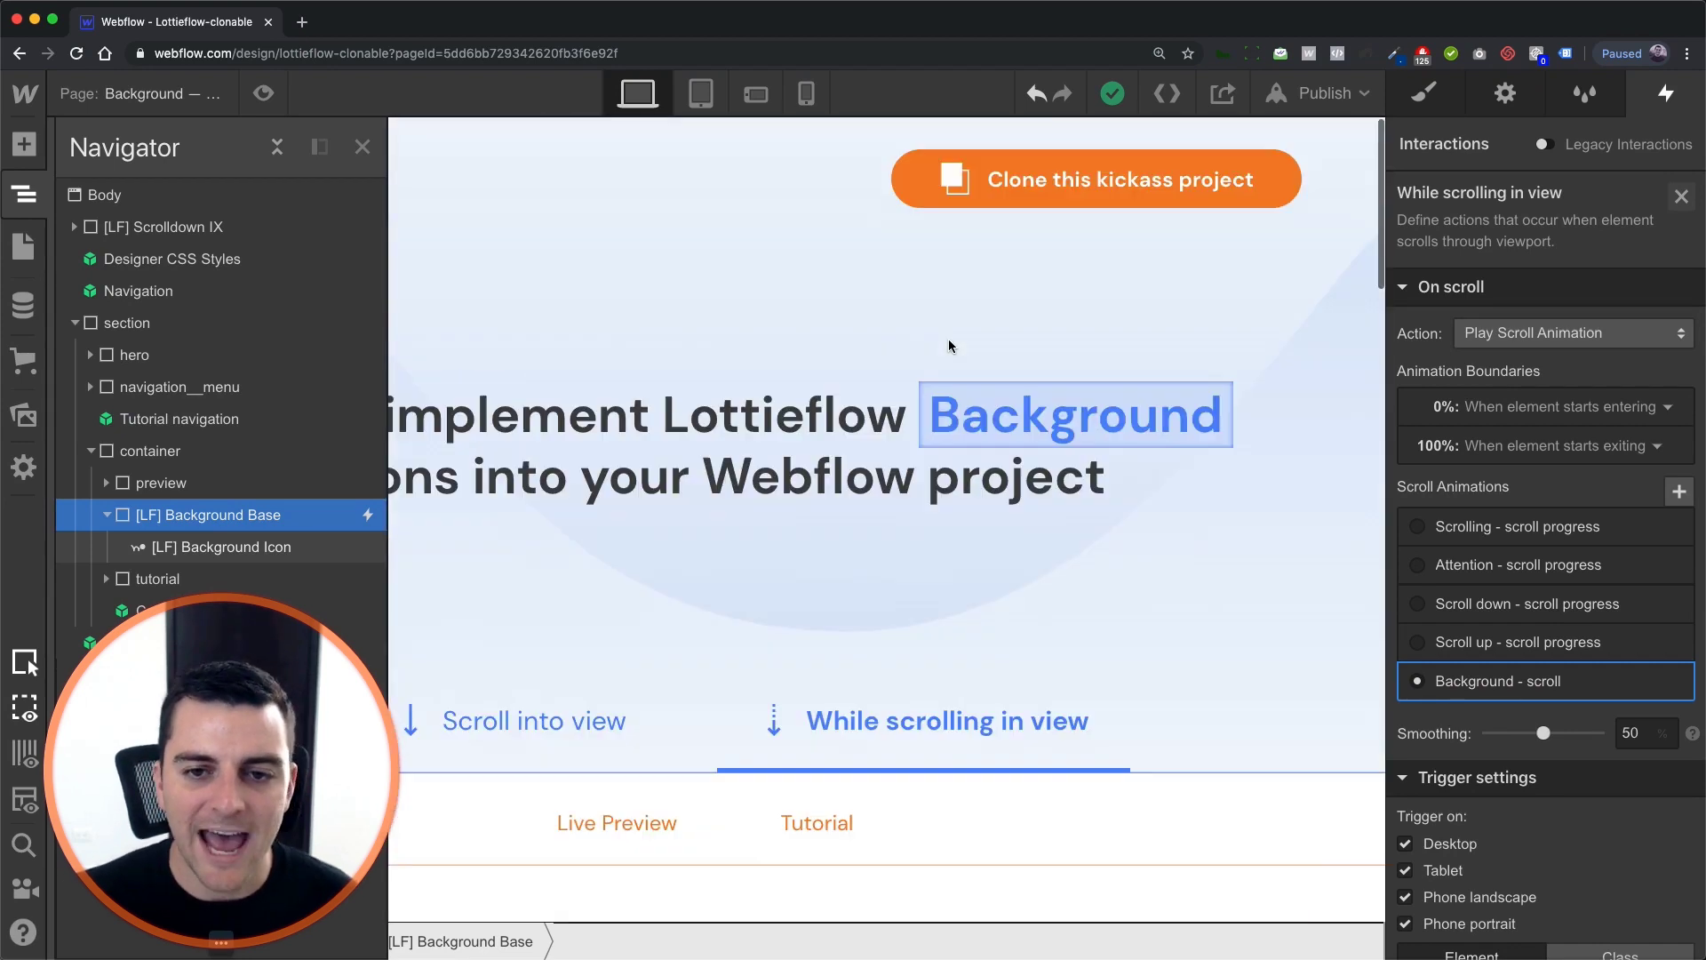
{"action": "left_click", "coordinate": [949, 346]}
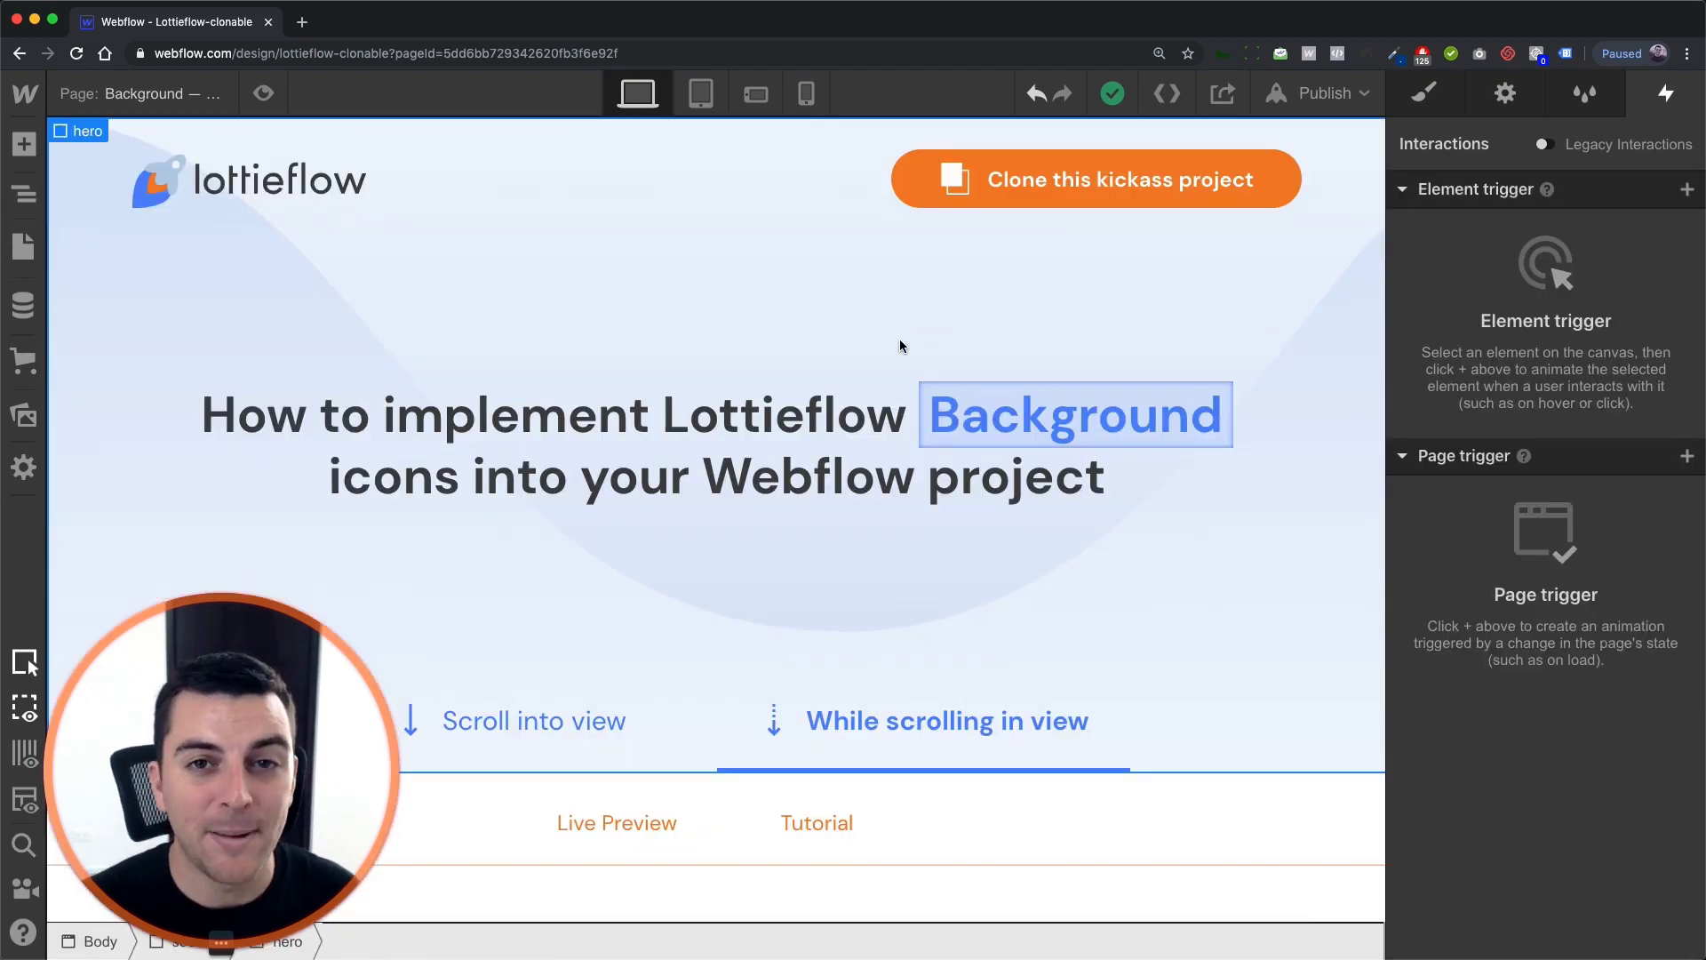